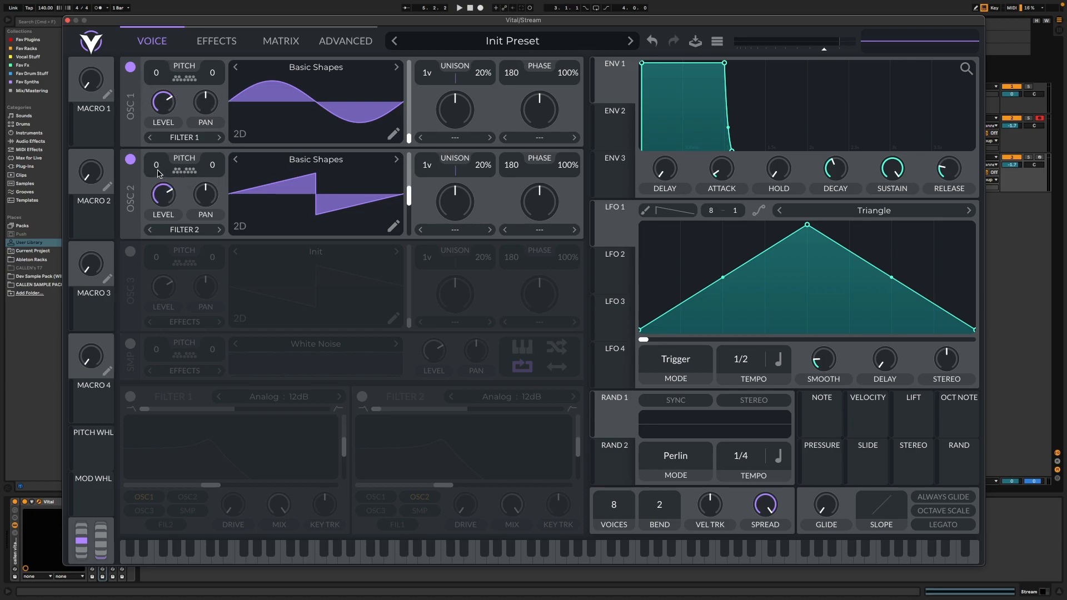
- Transpose oscillator 2 up 24 semitones and give oscillator 1 ten unison voices with 0% detune and 0% phase randomization
drag(158, 173, 159, 74)
drag(428, 79, 432, 24)
drag(483, 73, 470, 248)
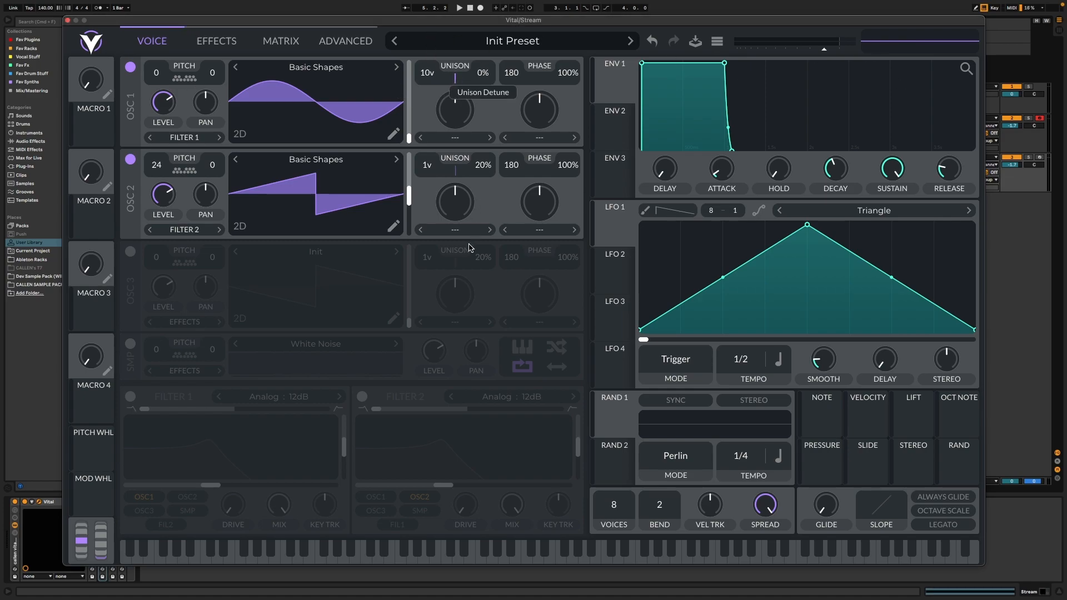
drag(567, 73, 582, 285)
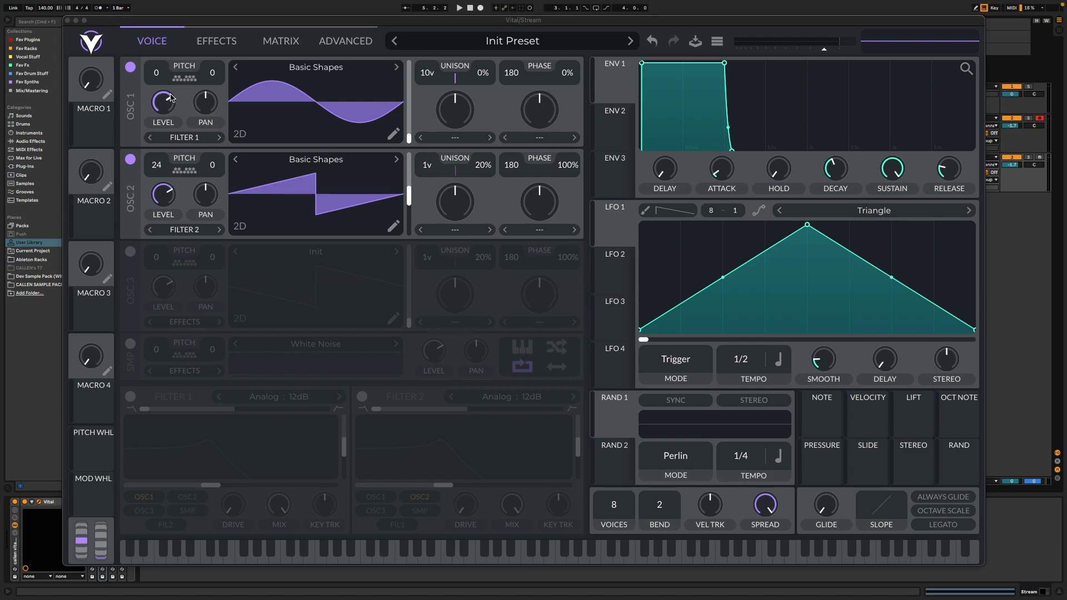
- Lower oscillator 1's level and bring oscillator 2's level all the way down
drag(168, 102, 166, 137)
drag(167, 194, 179, 365)
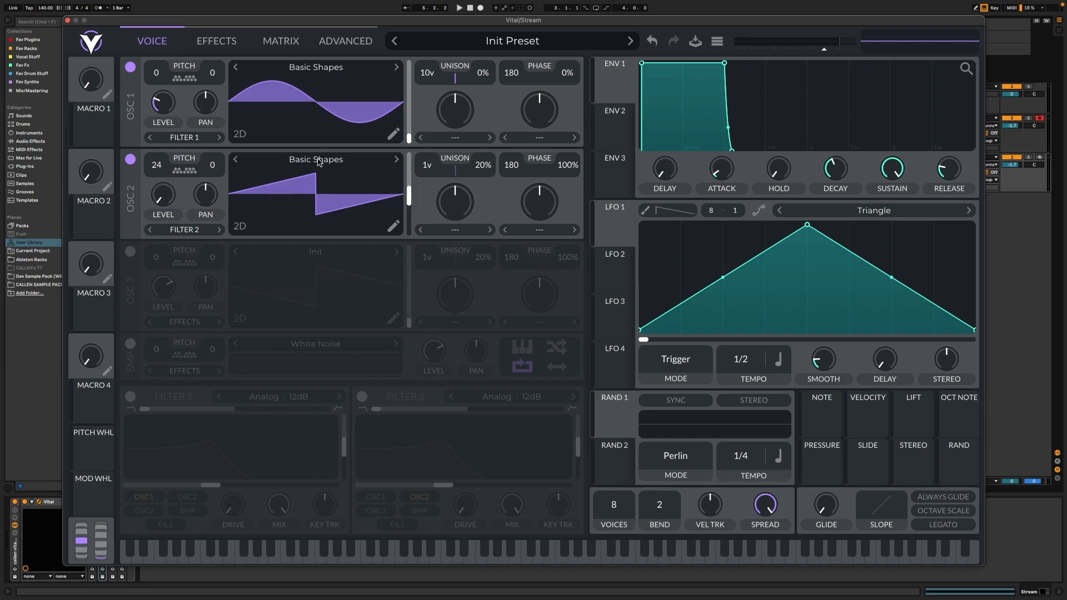
- Set oscillator 1's phase distortion to FM from Osc 2 with the amount fully down
click(544, 139)
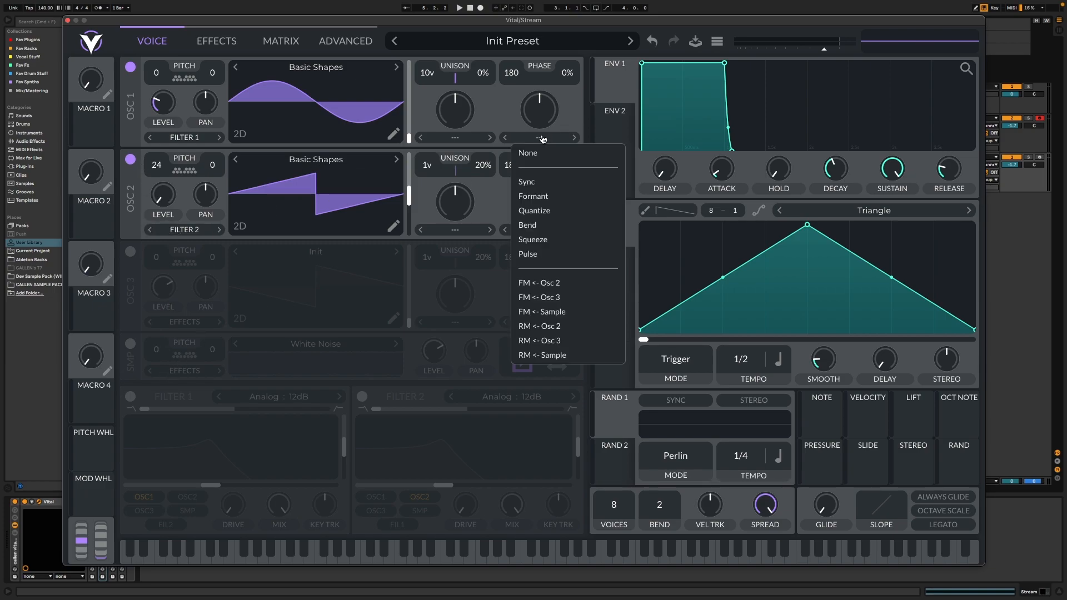
click(559, 283)
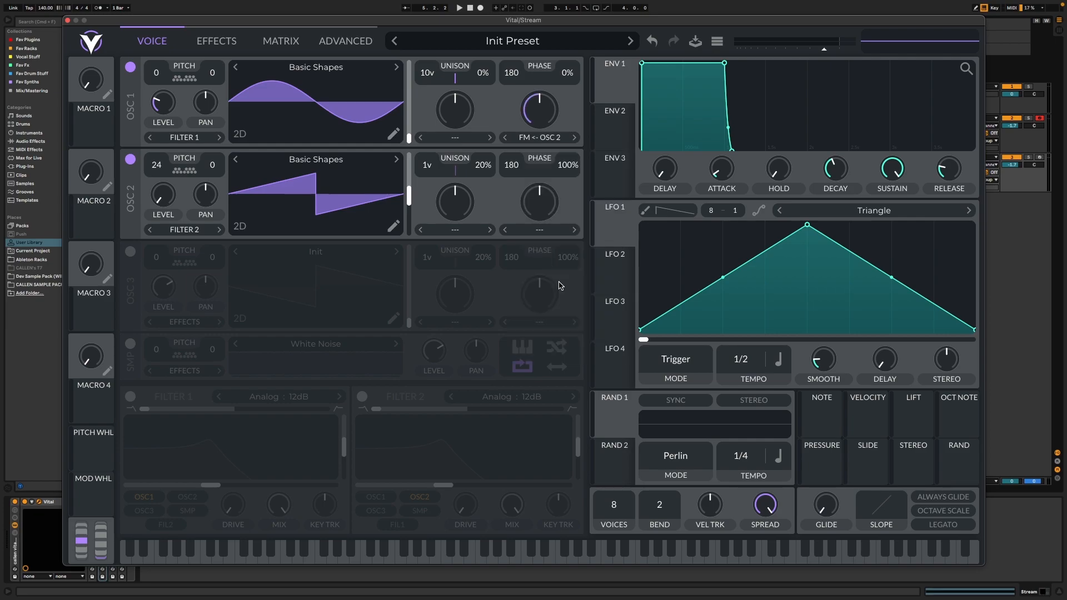
drag(540, 114, 532, 159)
click(1013, 161)
- Set oscillator 1's spectral morph type to Inharmonic Stretch
click(465, 105)
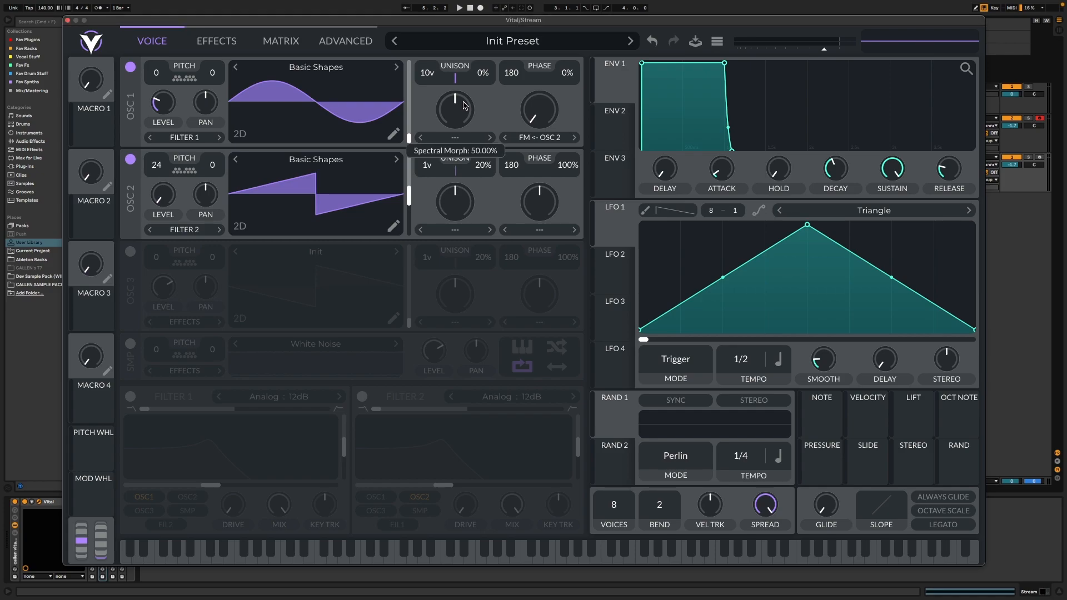
click(459, 138)
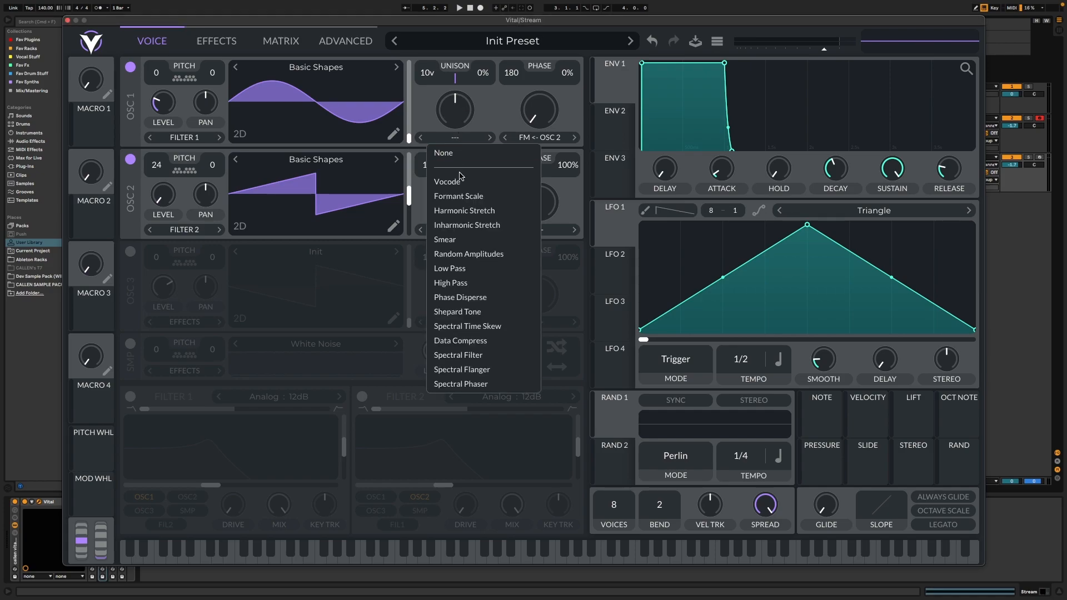
click(467, 227)
- Give oscillator 2 four unison voices with 0% detune and a Smear spectral morph at about 35%
drag(431, 170, 478, 362)
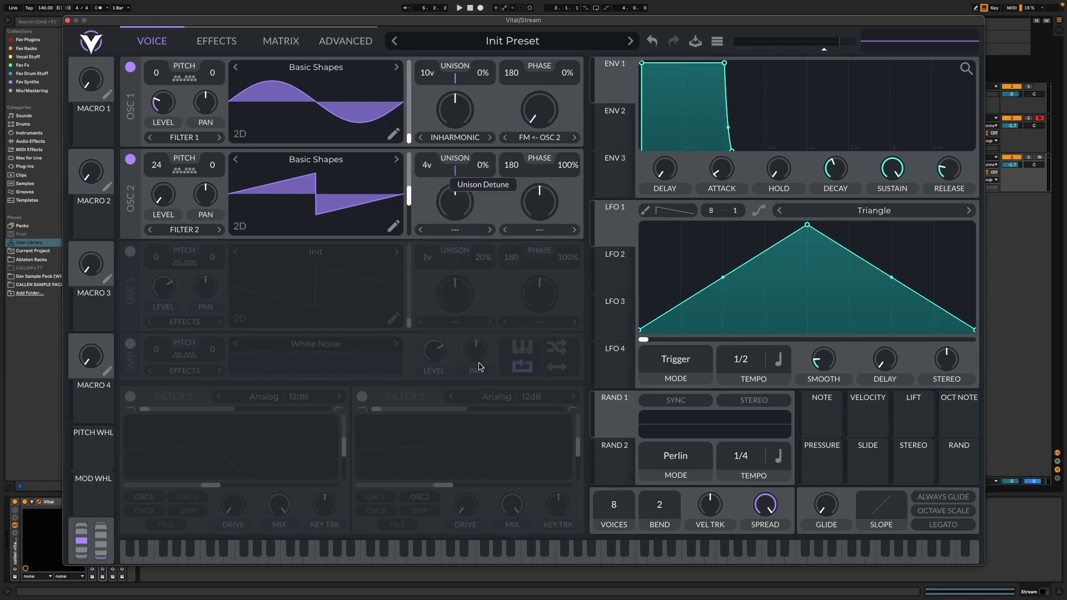
click(454, 230)
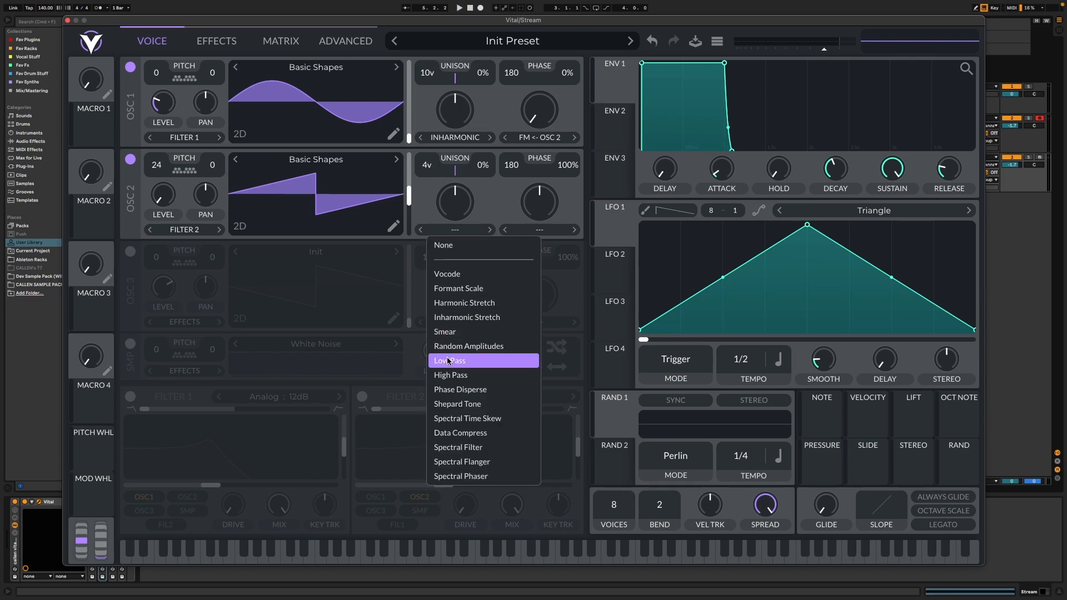
click(450, 328)
drag(456, 202, 464, 212)
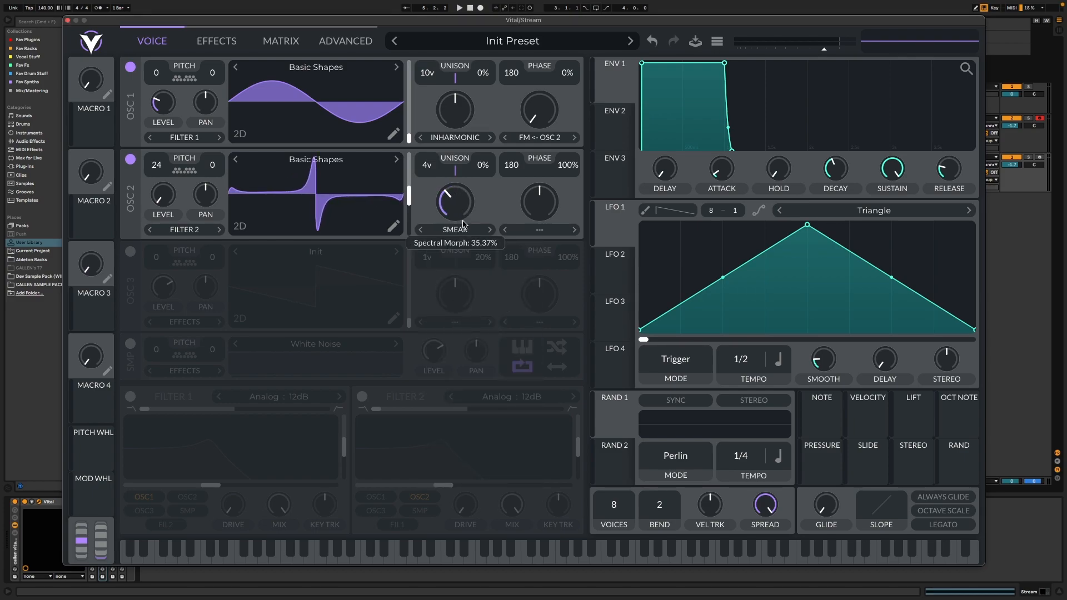
- Set oscillator 2's phase distortion type to Sync
mouse_move(558, 208)
click(544, 231)
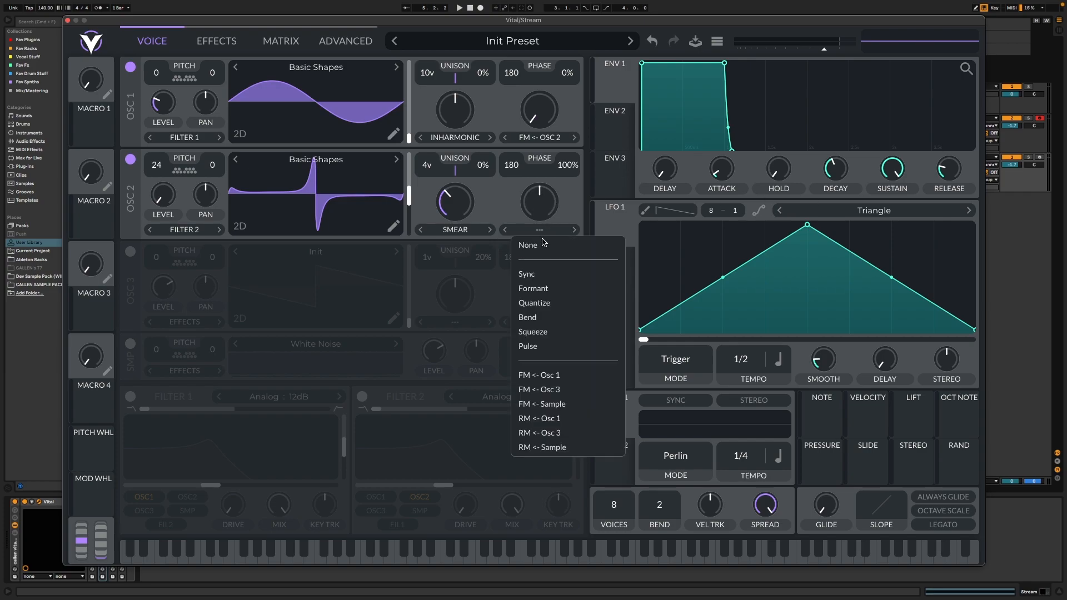
click(537, 273)
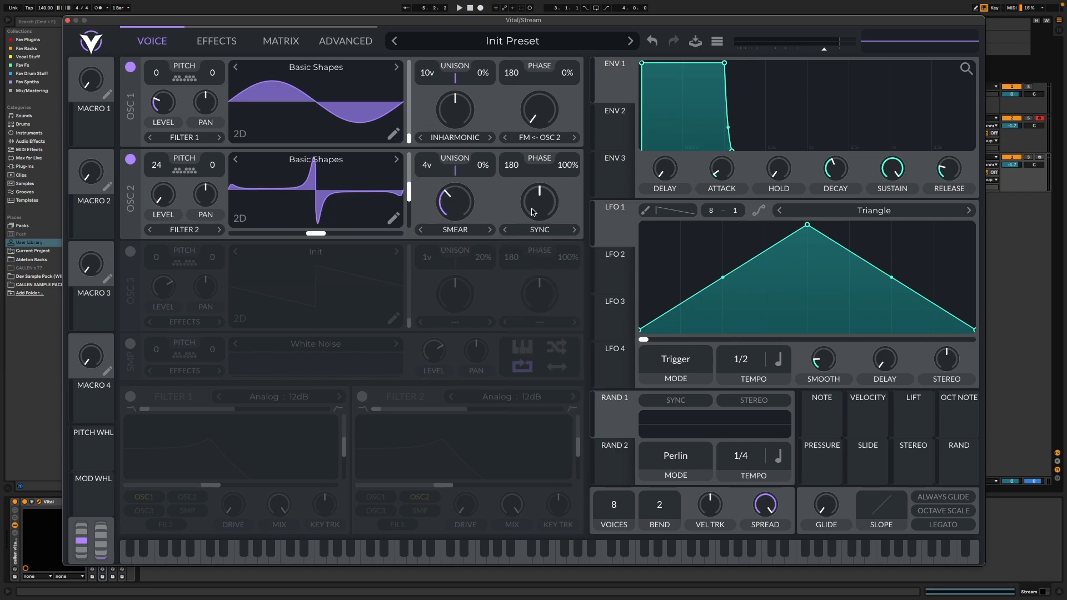
mouse_move(533, 212)
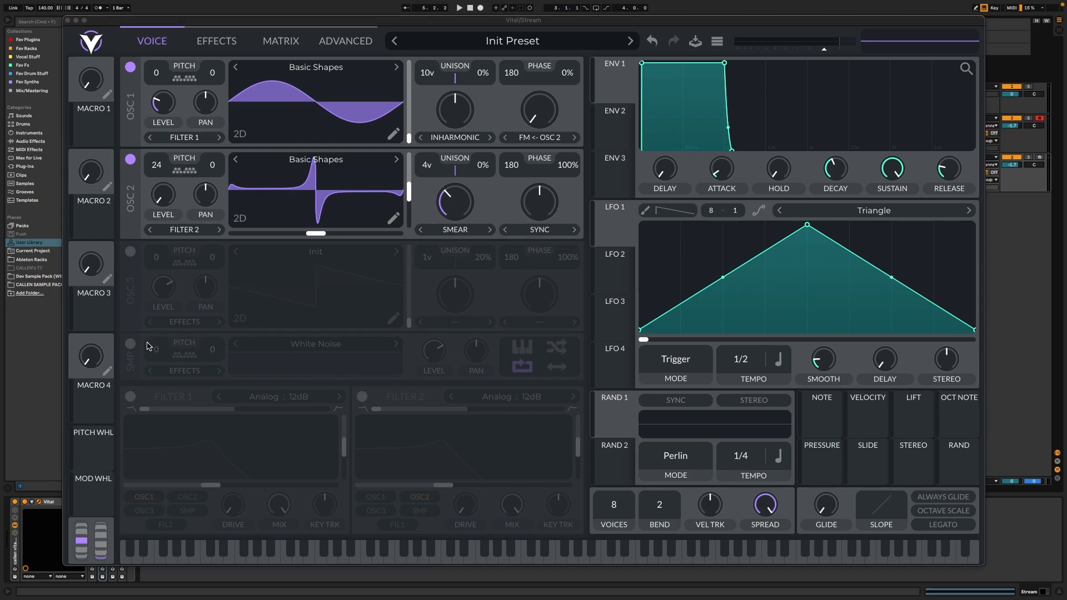
- Enable the white noise sampler at a low level and route it to Filter 1
click(131, 346)
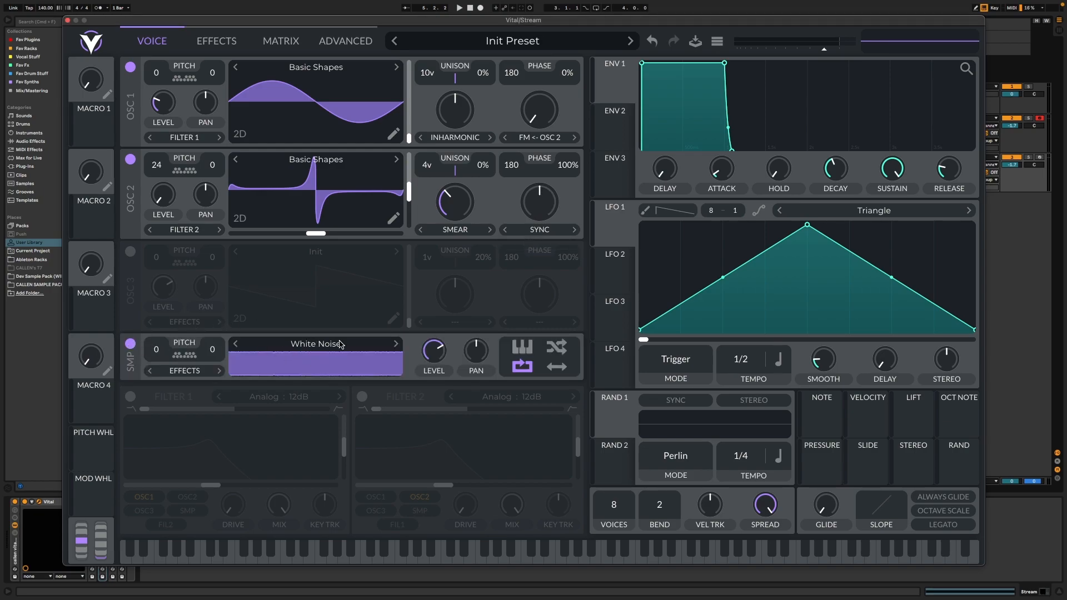
drag(435, 351, 430, 399)
click(195, 371)
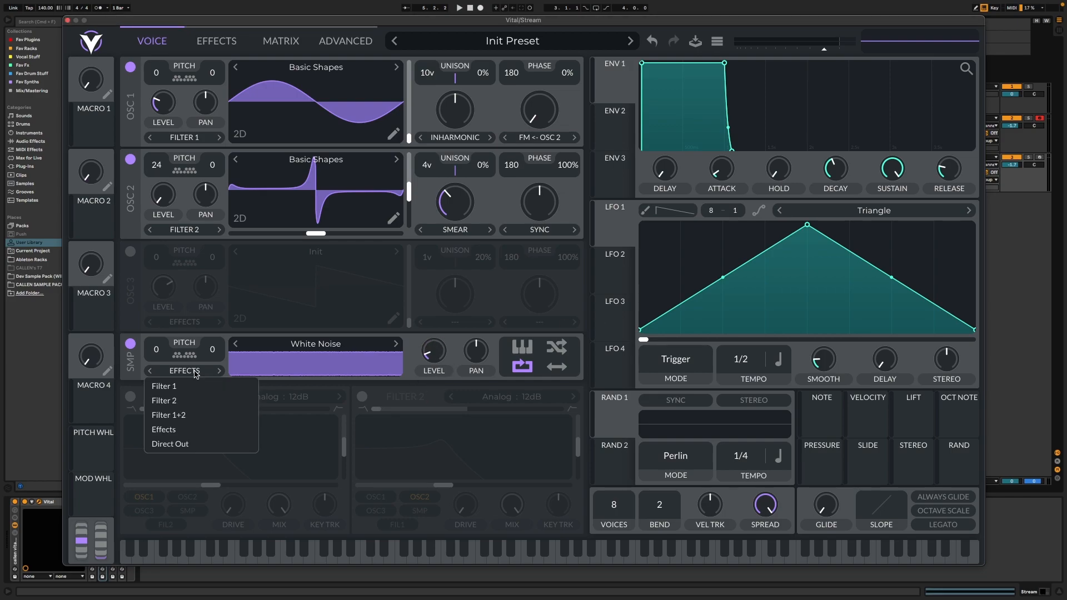
click(158, 387)
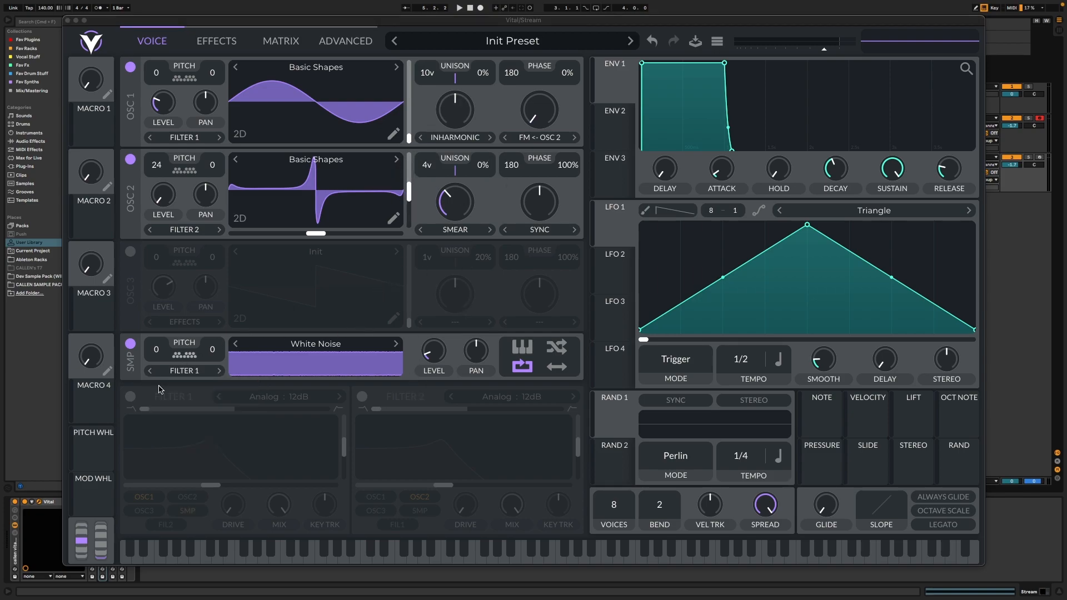
- Enable Filter 1 with oscillator 2 as an added input, its blend at 1.000 and a lower cutoff
click(132, 397)
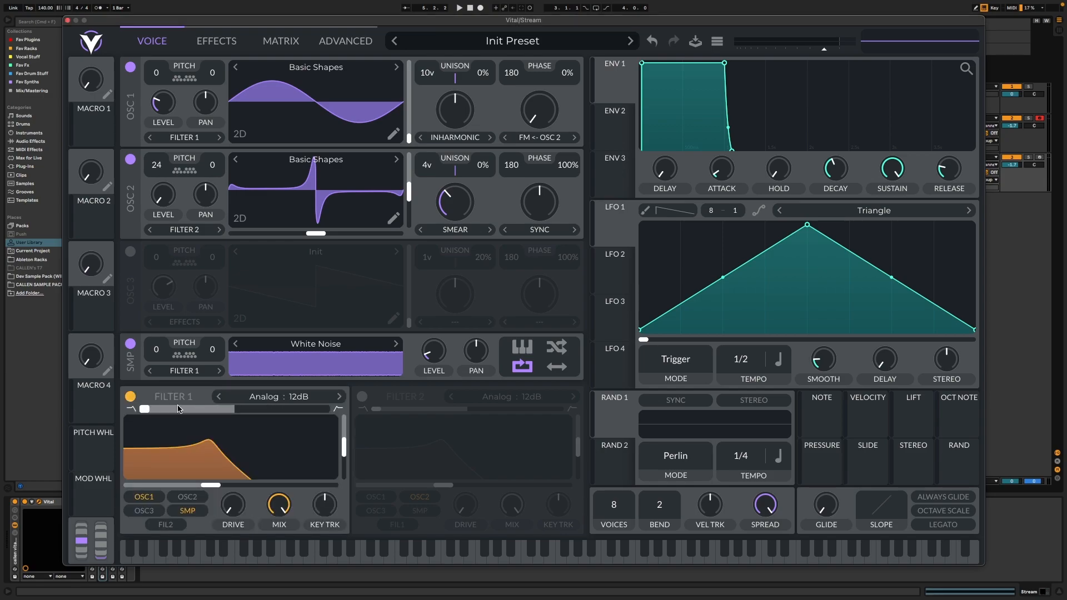
drag(144, 409, 235, 413)
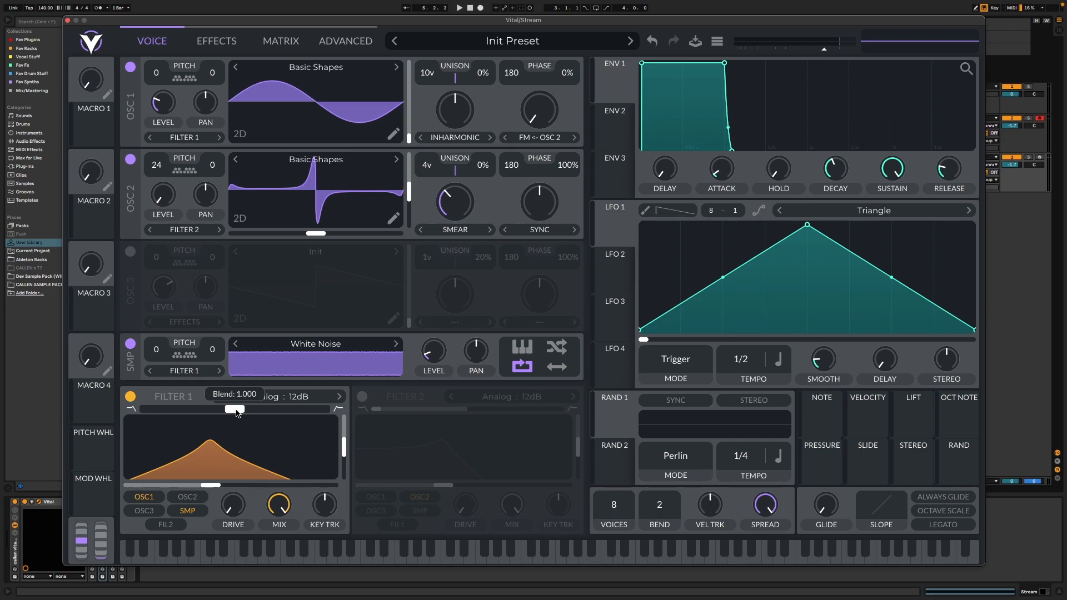
drag(217, 487, 168, 489)
click(189, 498)
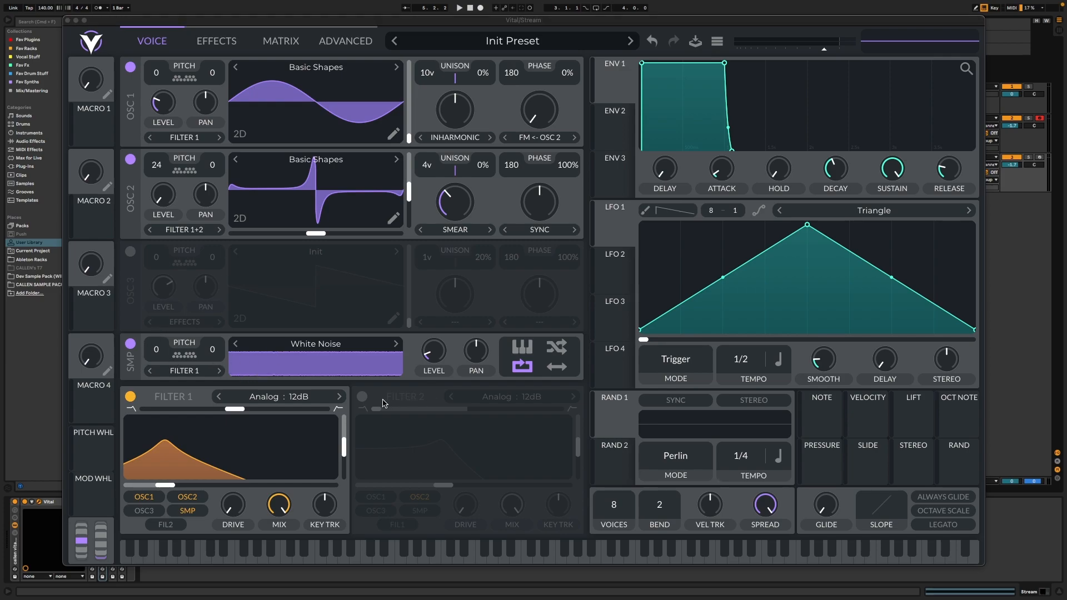
- Enable Filter 2 as a Comb filter of type Low High Flange+ and raise its blend slightly
click(363, 399)
click(508, 398)
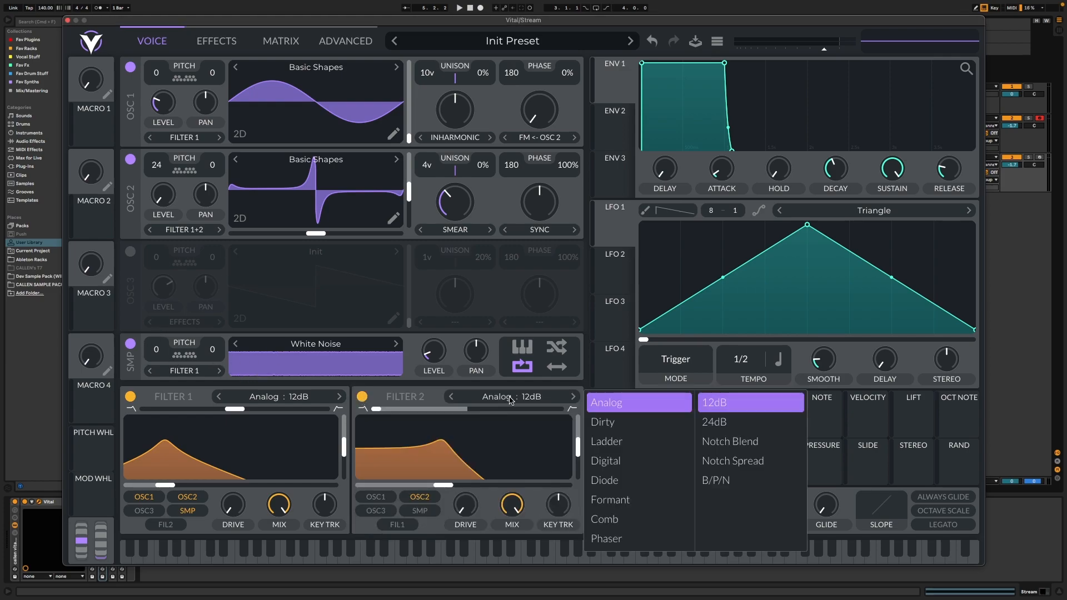
click(625, 523)
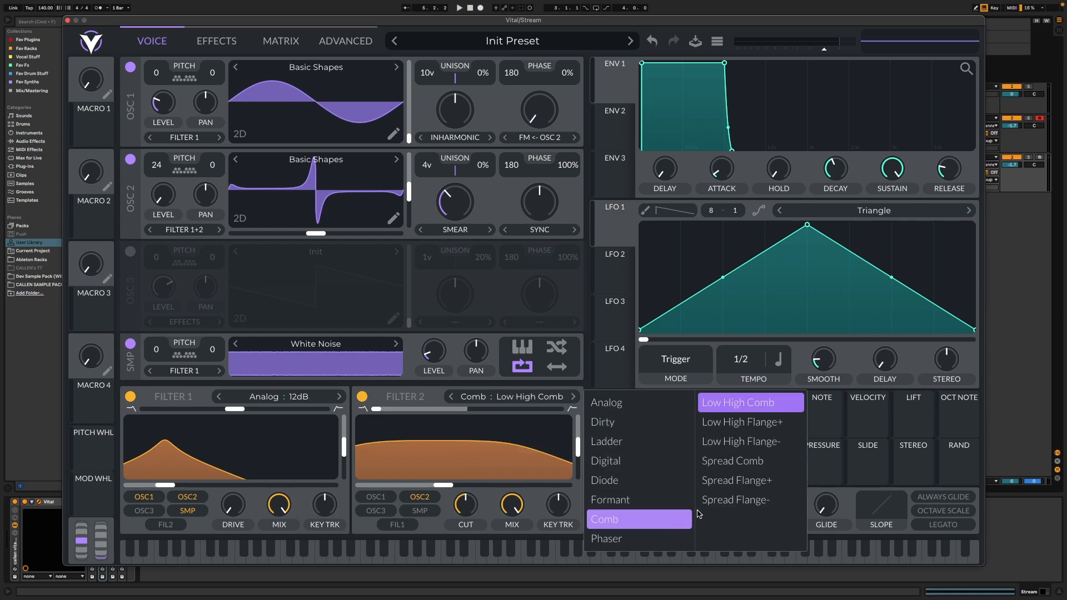
click(760, 424)
click(377, 410)
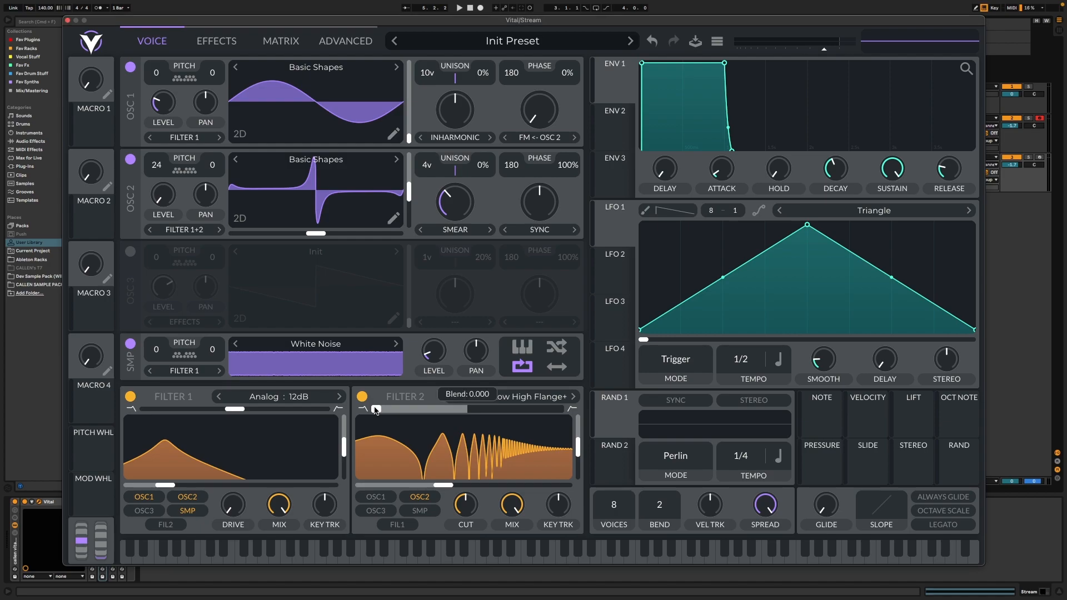
drag(378, 411, 393, 412)
- Lower Filter 2's resonance slightly and raise Filter 1's resonance to about 64%
drag(579, 448, 578, 456)
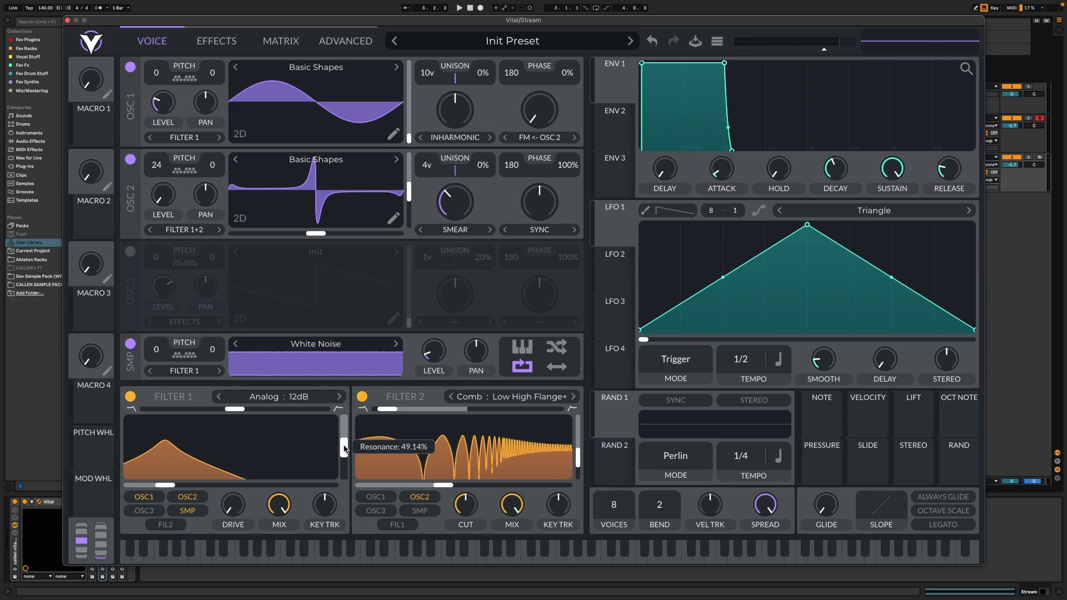
drag(345, 449, 344, 440)
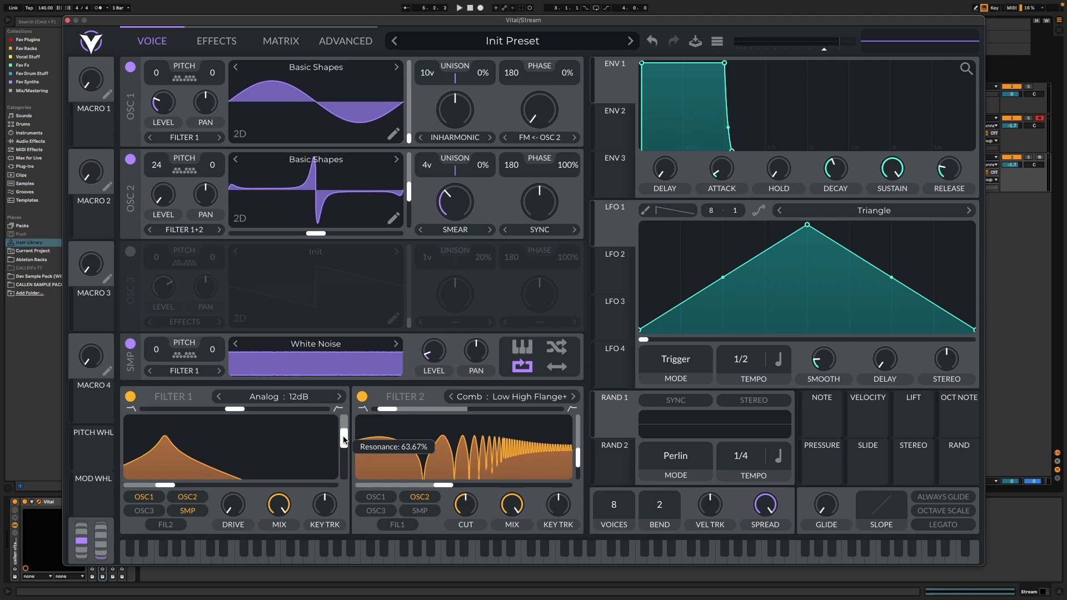
- Feed Filter 1's output into Filter 2 and lower Filter 2's cutoff slightly
click(397, 525)
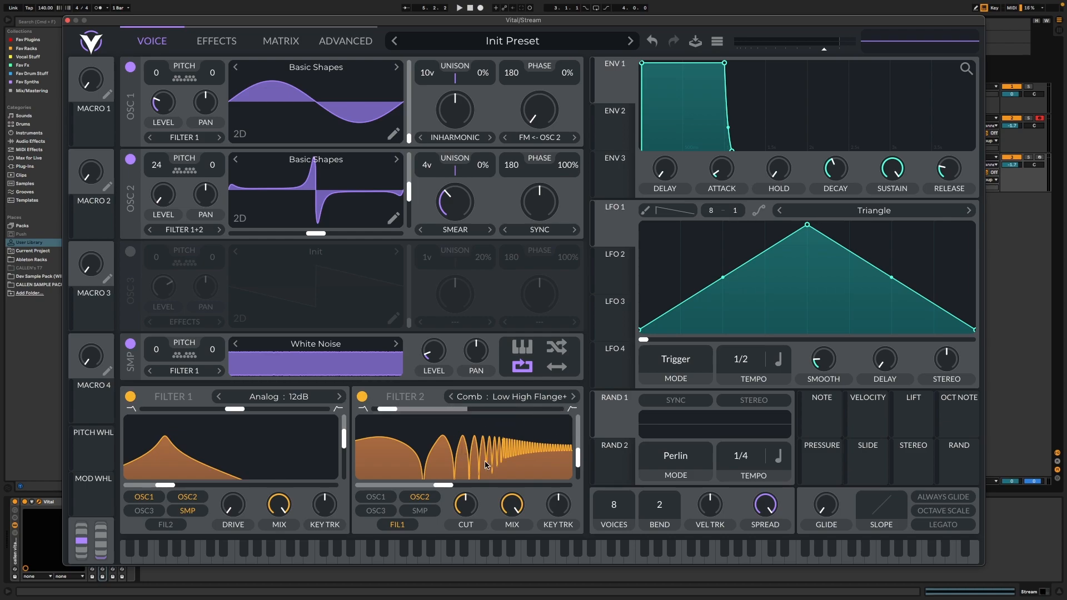
drag(443, 486, 423, 489)
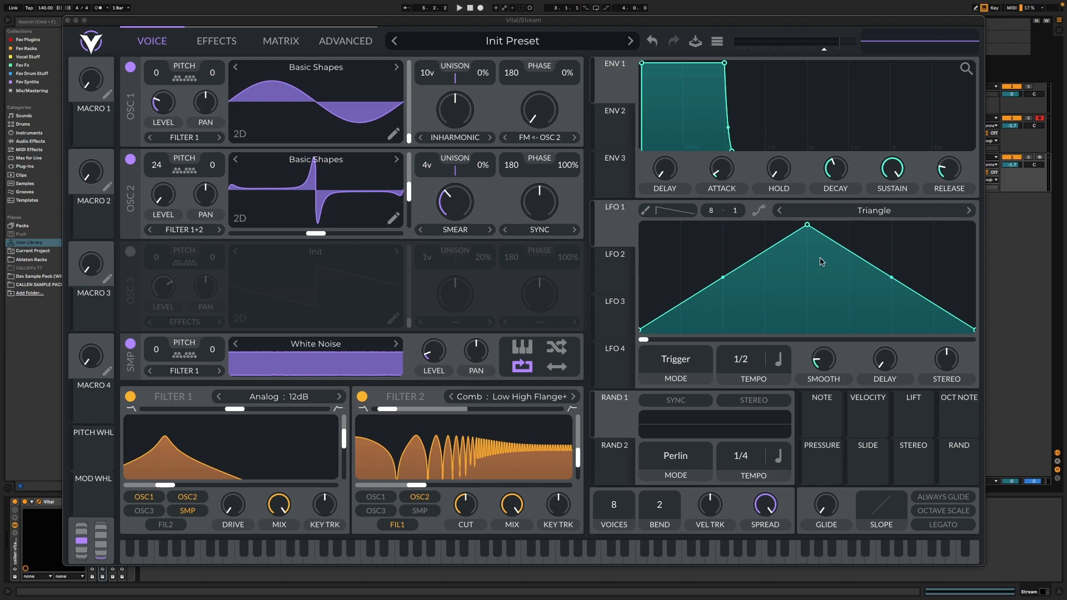
- Reshape LFO 1 into a smooth curve with raised start and end points and an earlier peak
drag(643, 332, 641, 271)
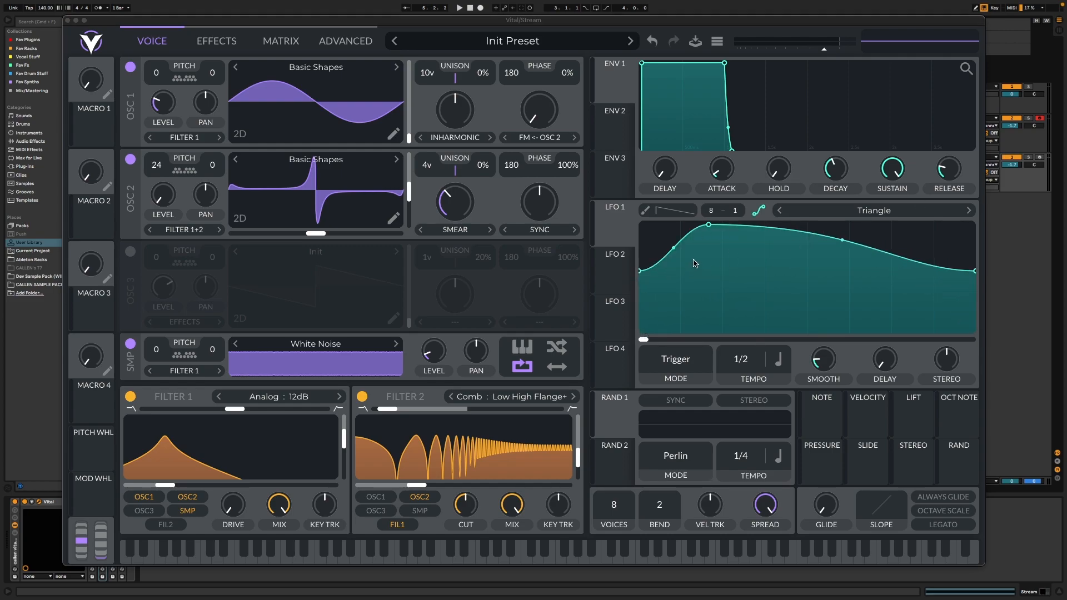
click(614, 264)
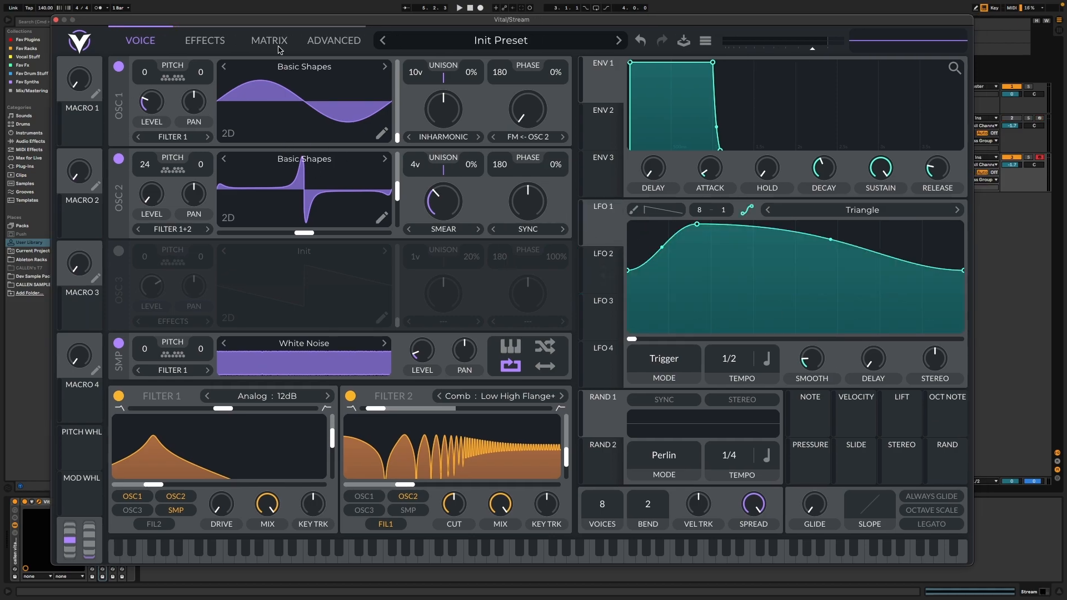
- Enable the Chorus effect with 4 voices, a low mix, a narrower spread and a reshaped filter
click(206, 45)
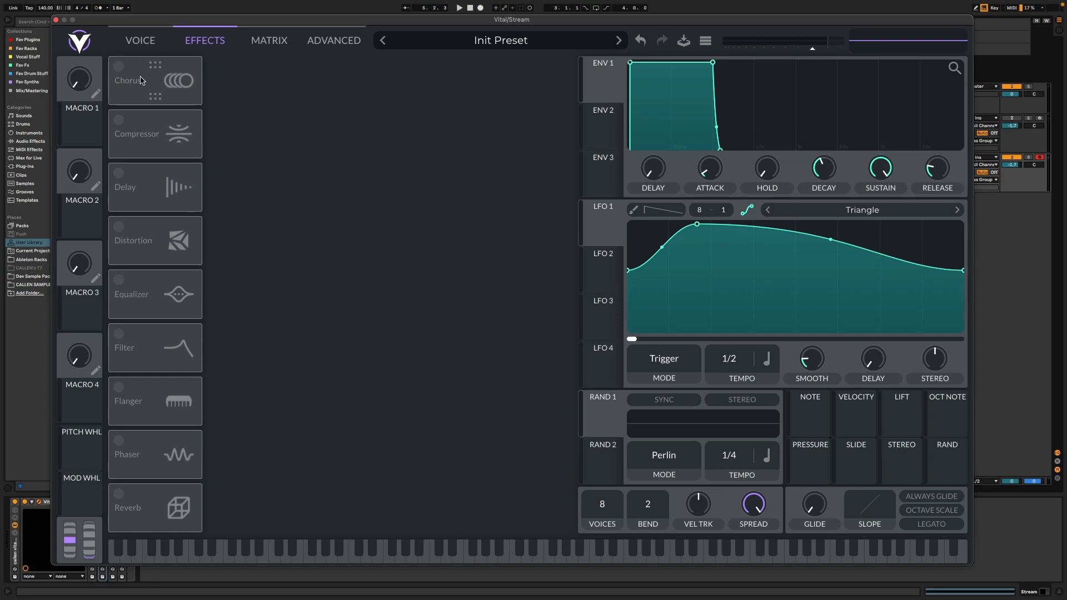
click(158, 103)
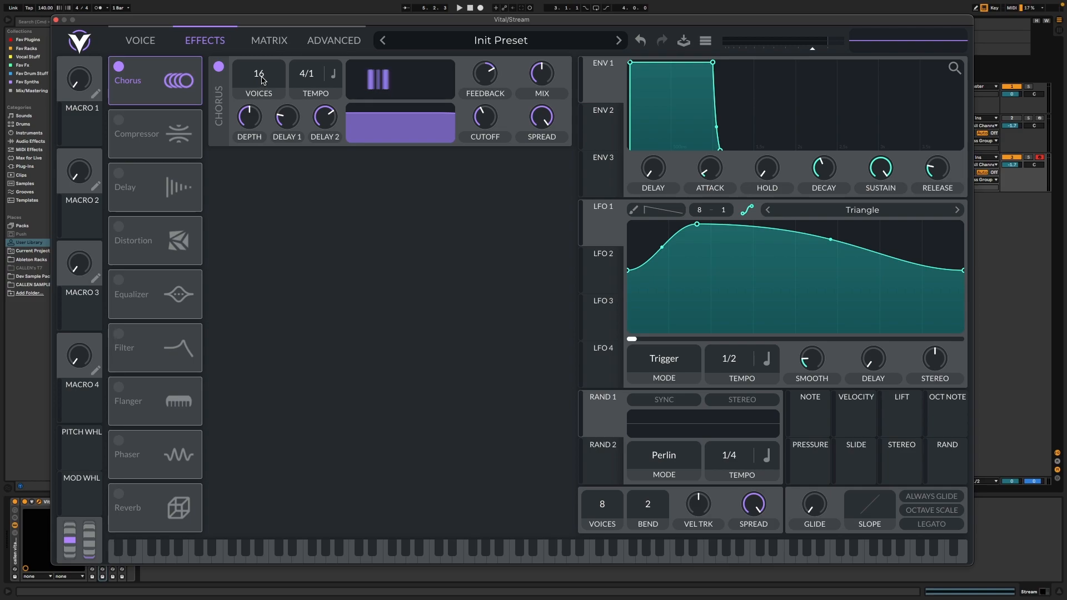
drag(261, 77, 261, 225)
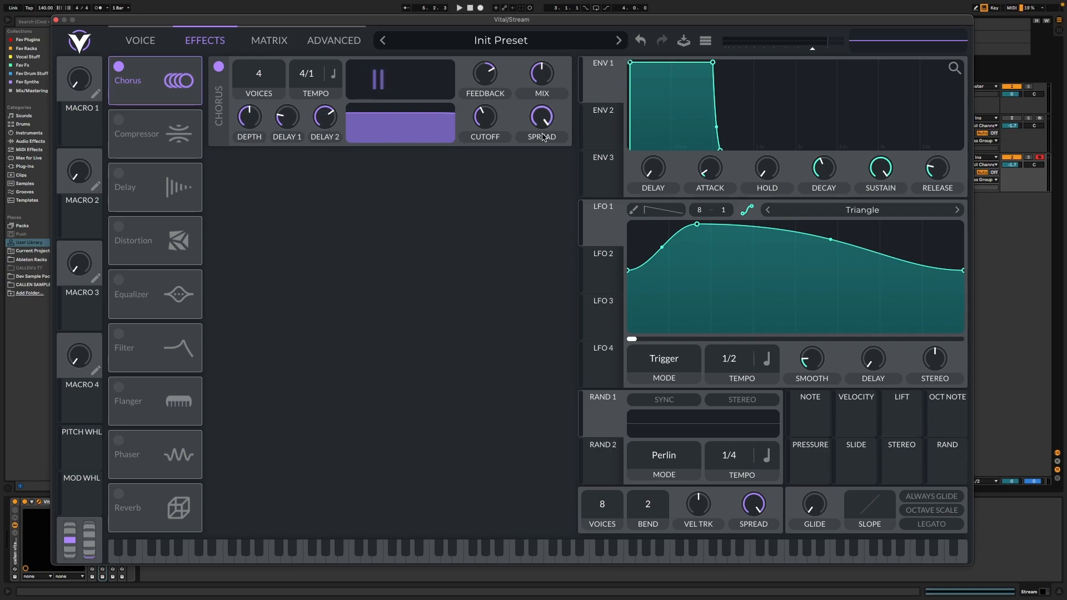
drag(544, 80, 544, 168)
mouse_move(545, 116)
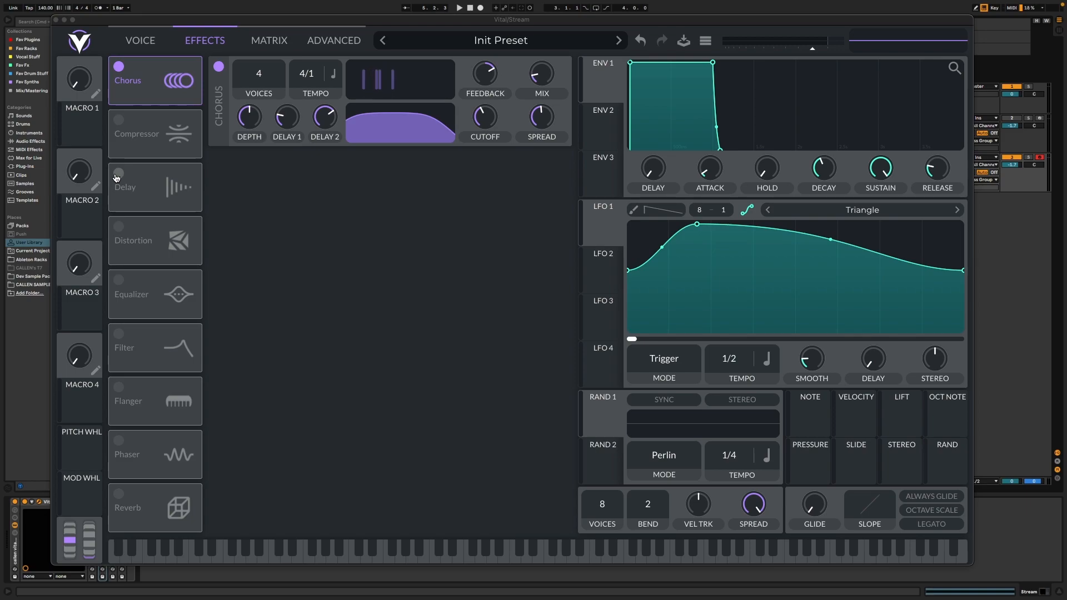
- Enable the Delay effect in Stereo mode and set its first tempo to 1/64
click(118, 177)
click(296, 212)
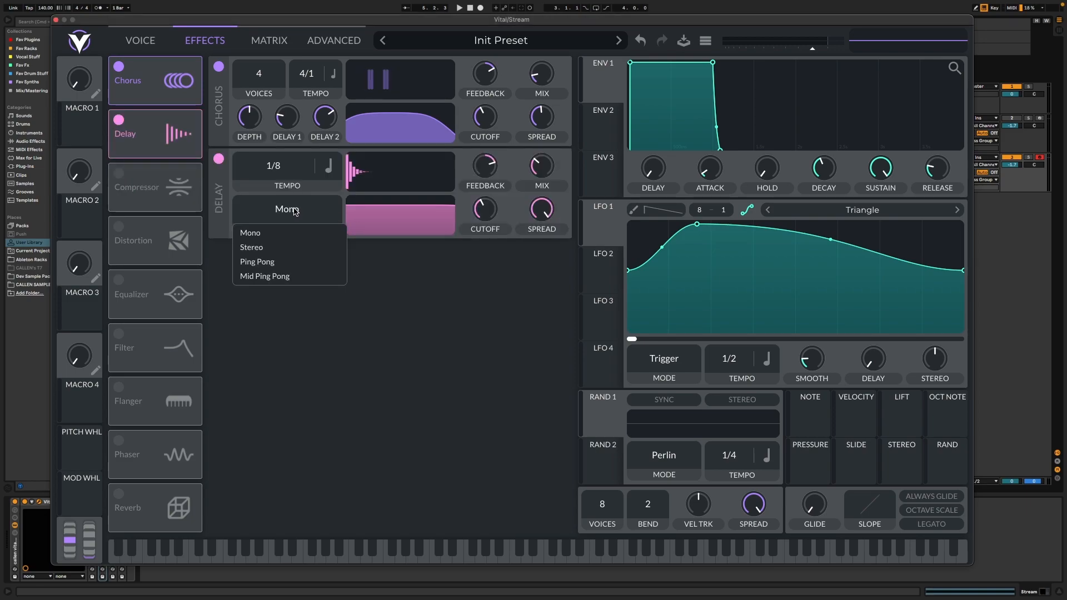
click(266, 244)
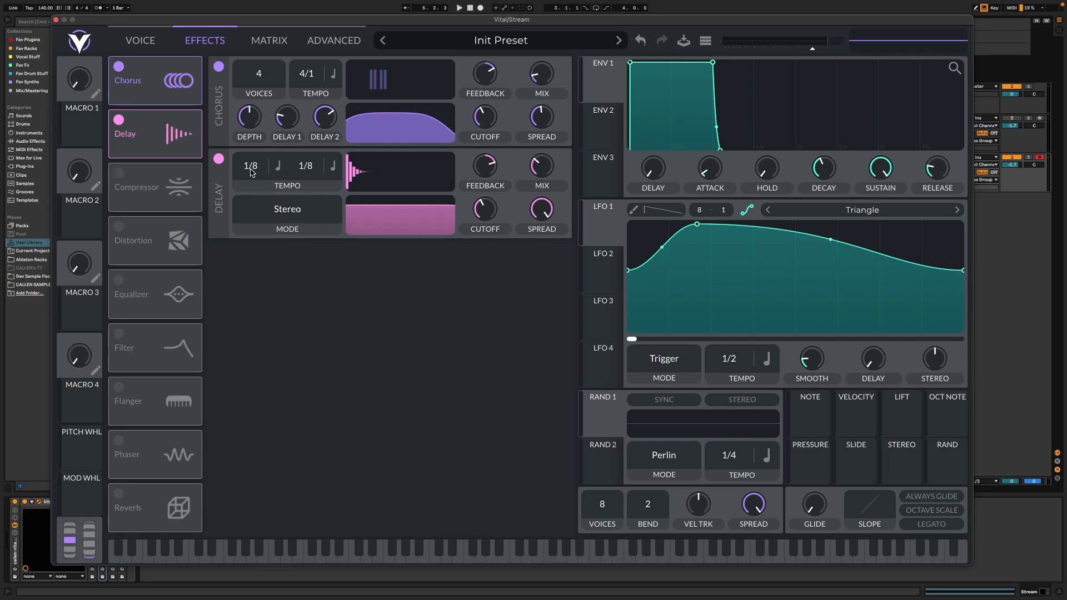
scroll(252, 170, down, 3)
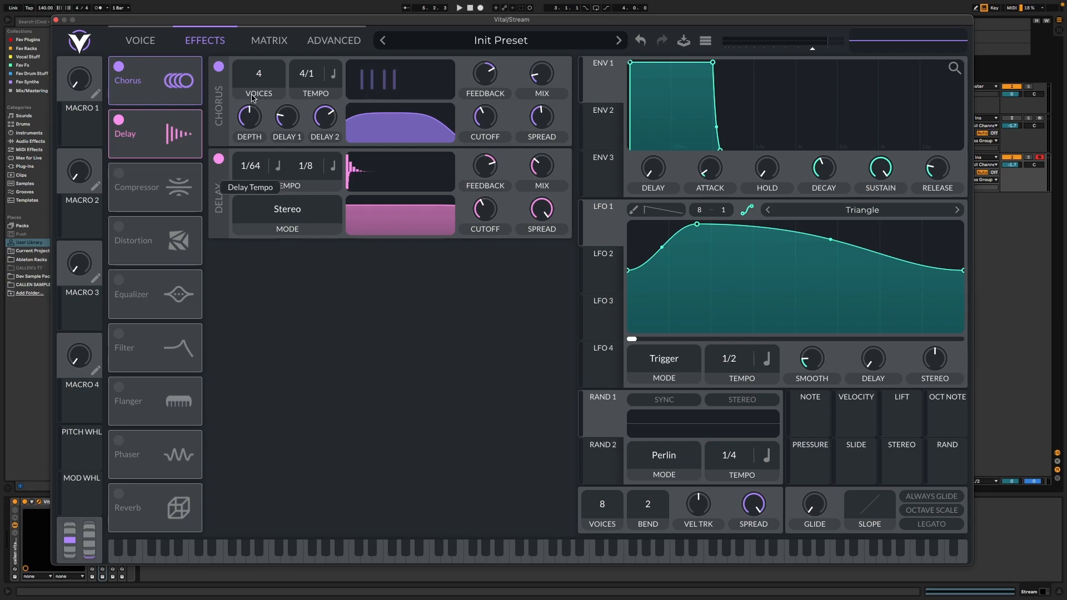
- Set the delay's second tempo to 1/64 and reduce its mix and filter spread
scroll(303, 167, down, 3)
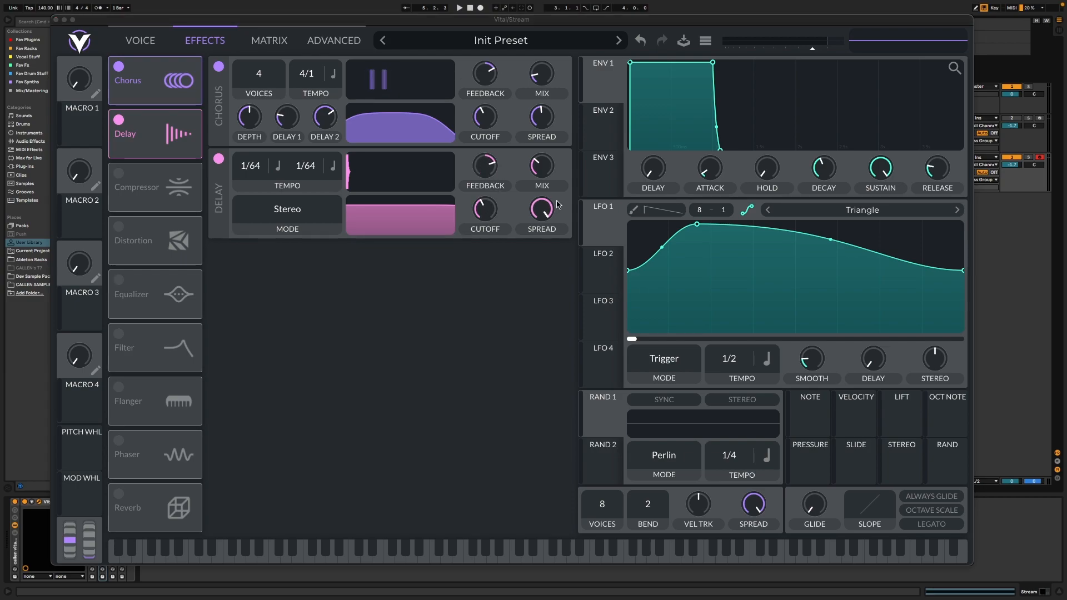
click(541, 176)
drag(540, 175, 540, 230)
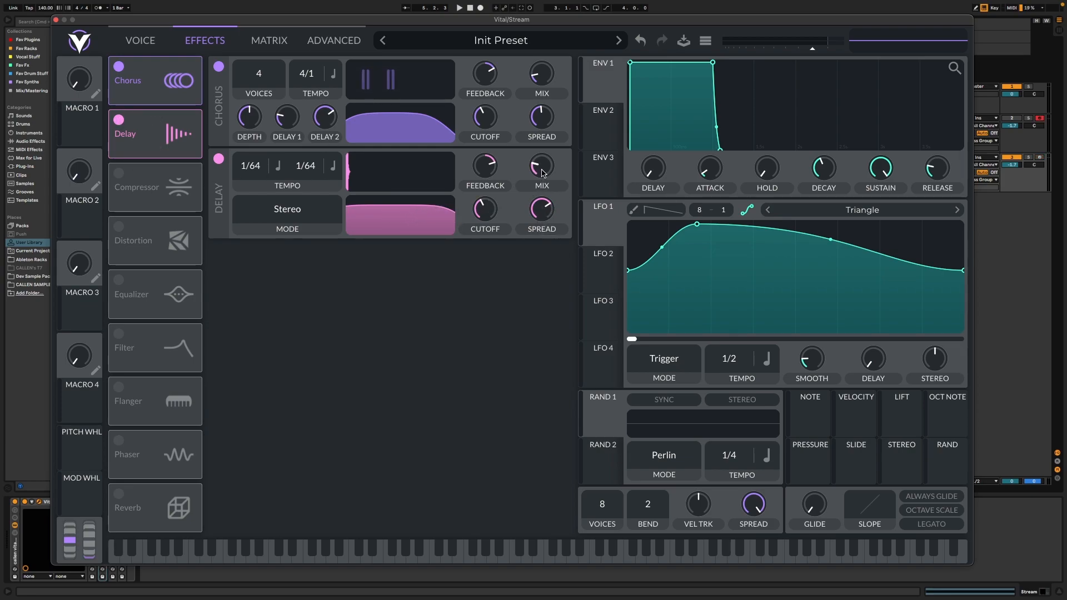
- Enable the Compressor in Multiband mode, raise its attack and lower its release
click(120, 174)
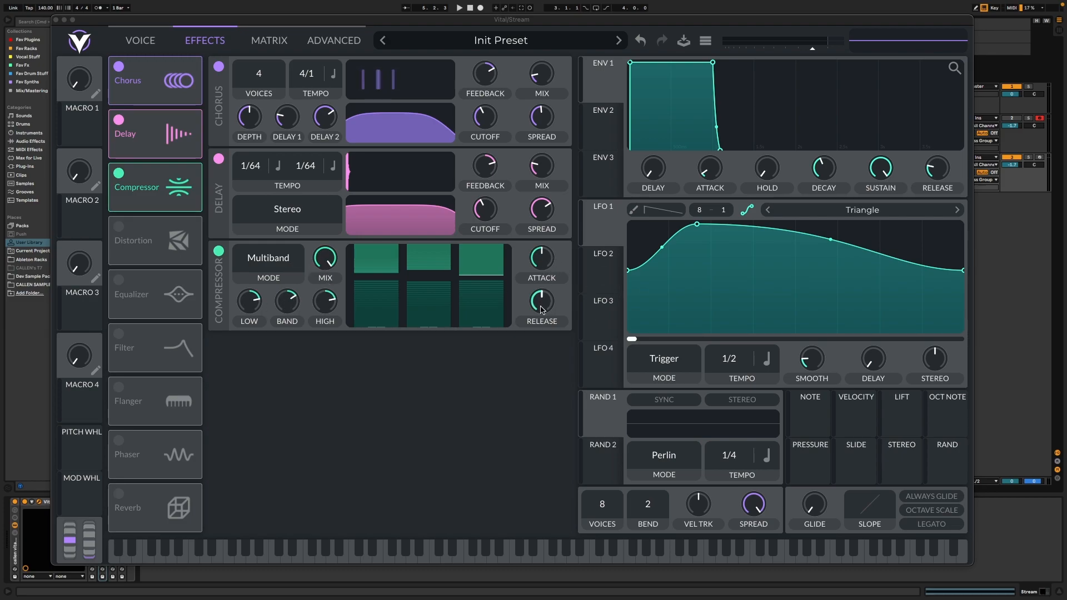
click(548, 264)
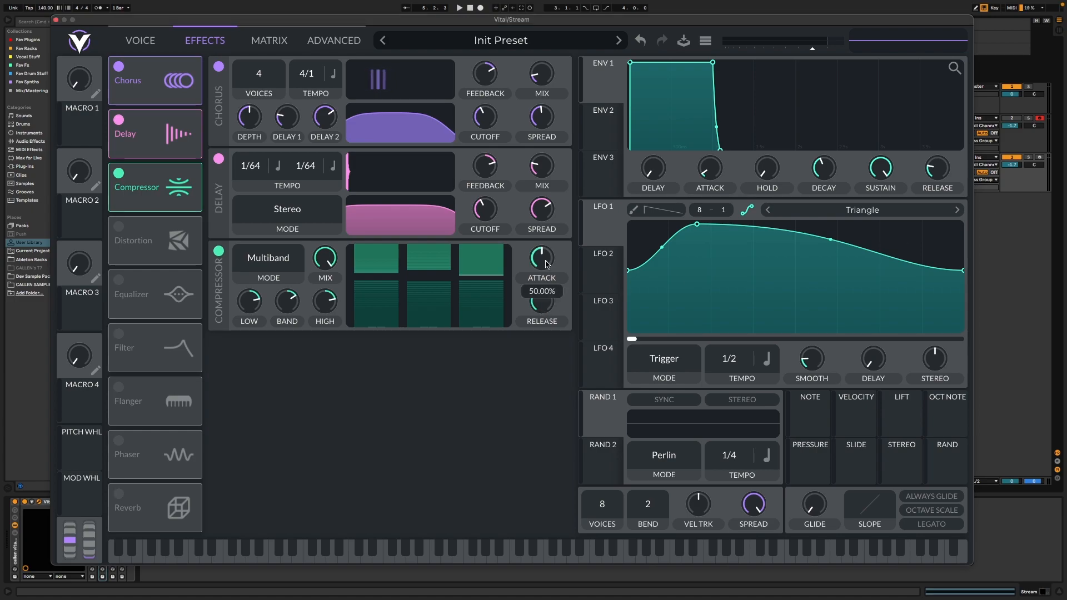
drag(548, 264, 543, 216)
drag(538, 304, 537, 346)
- Enable the Equalizer ahead of Distortion, switching its middle band to notch and its high band to low-pass
click(156, 286)
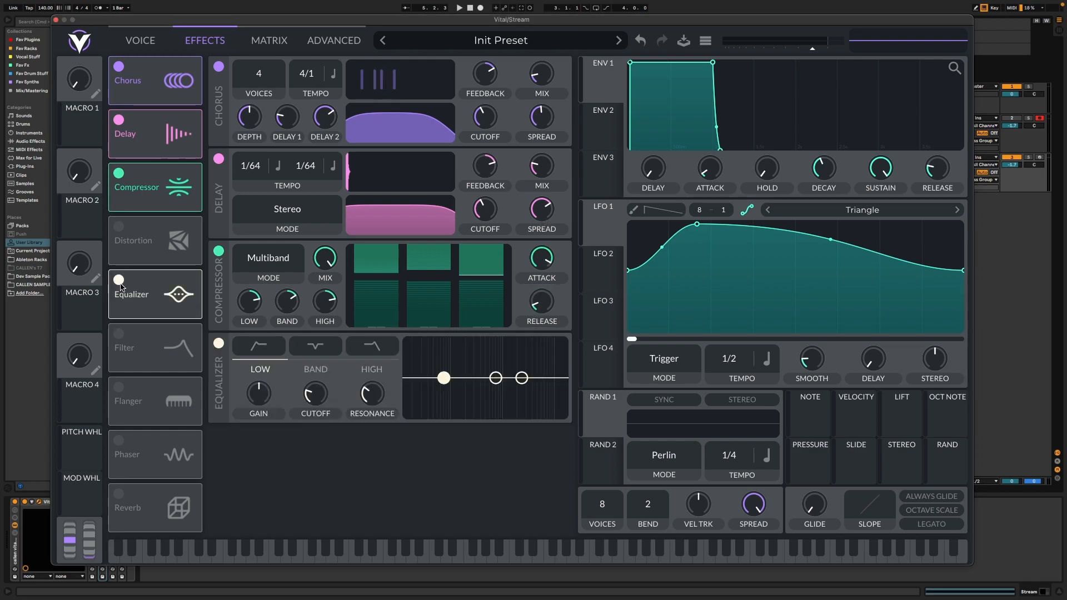
drag(155, 277, 154, 222)
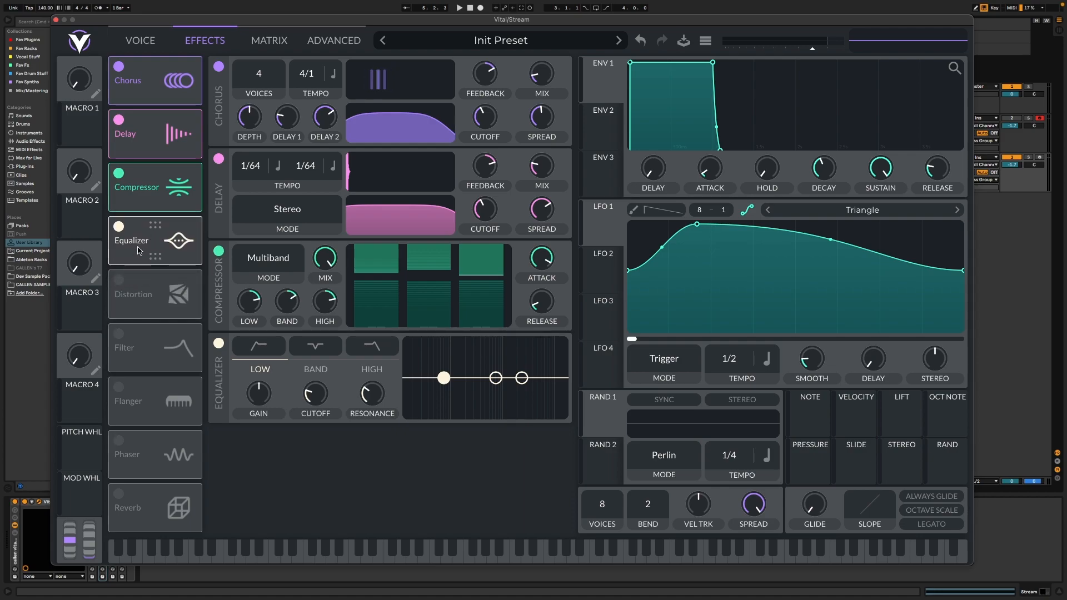
click(368, 364)
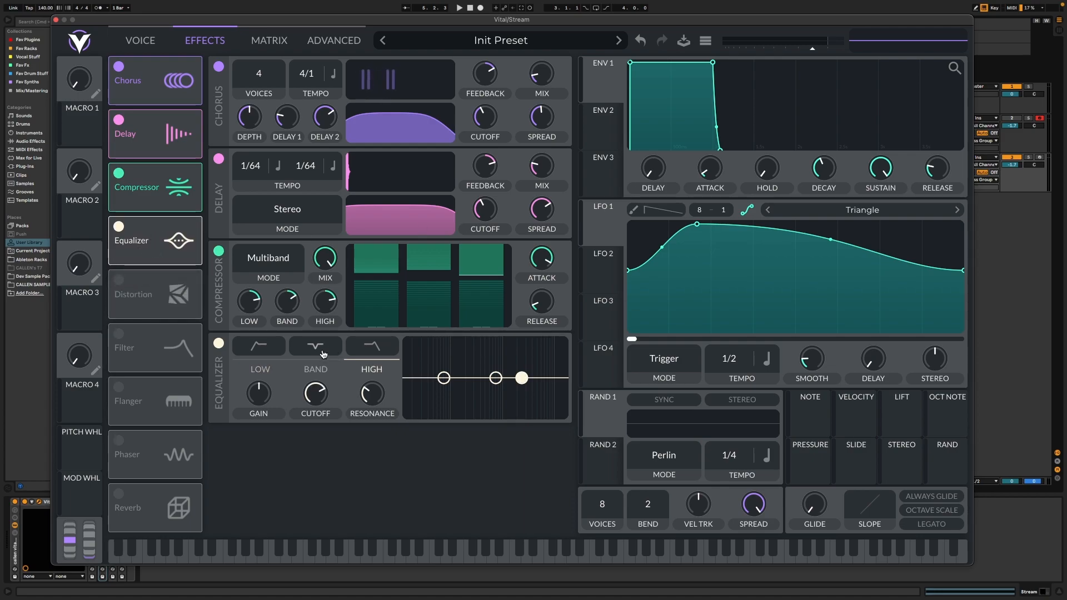
click(319, 352)
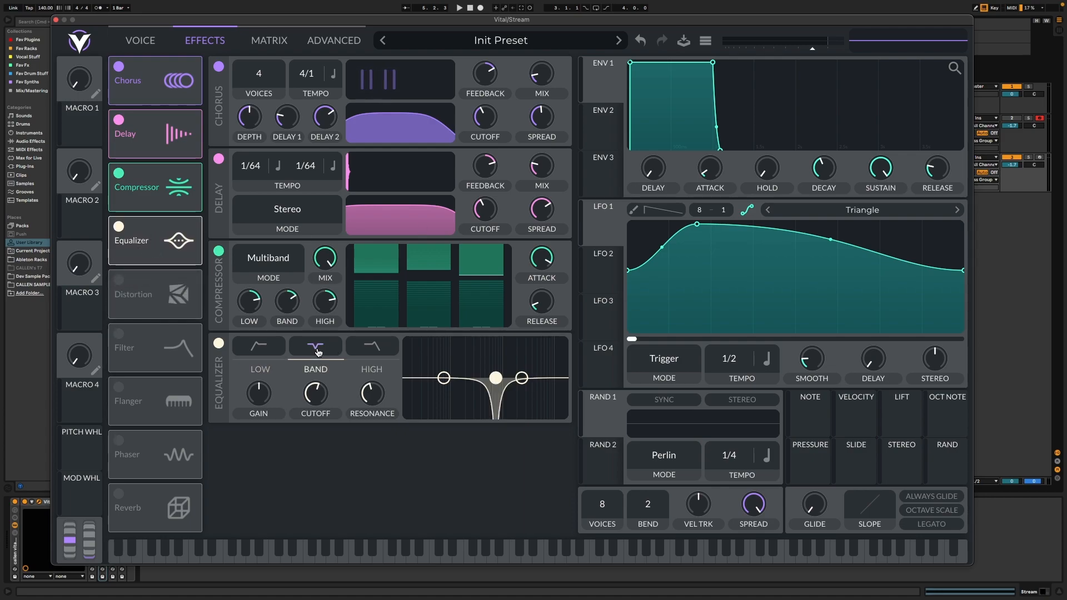
click(385, 354)
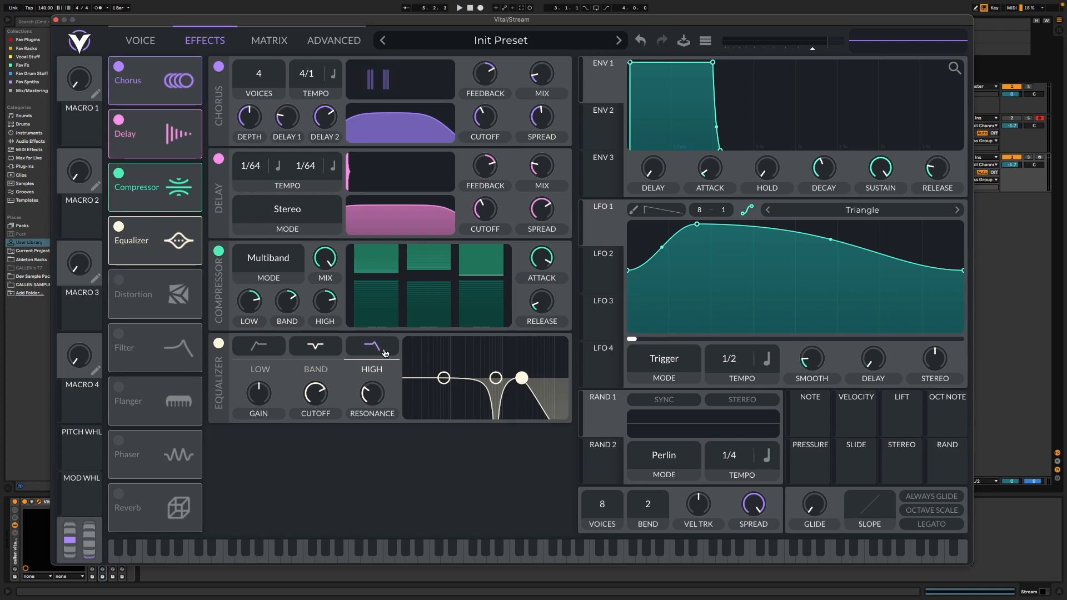
- Lower the Equalizer's low-band gain slightly, then raise the notch cutoff and turn its resonance down to minimum
click(257, 364)
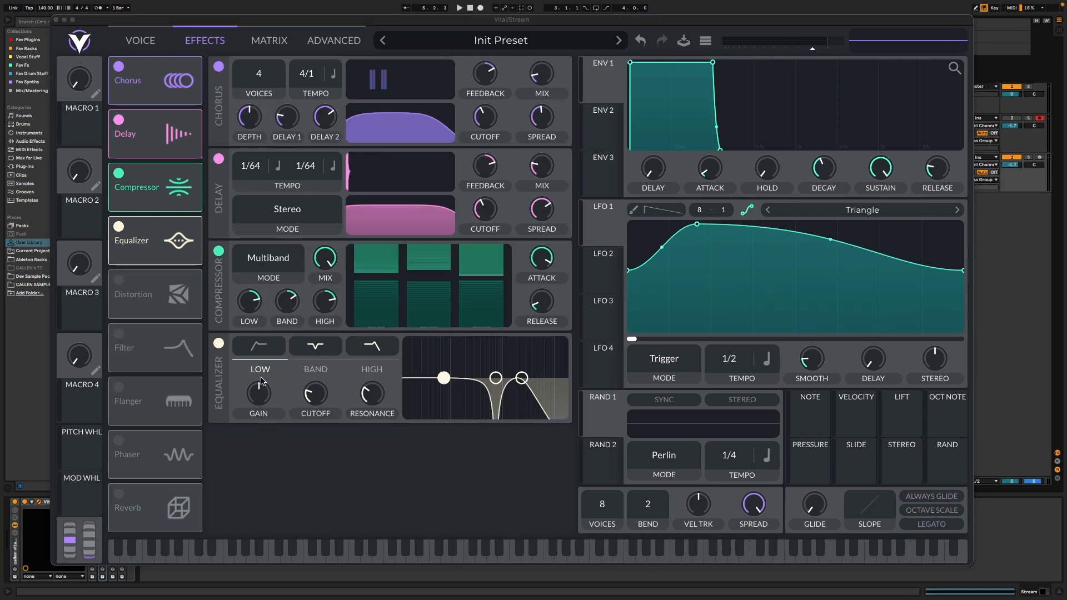
drag(261, 381, 323, 367)
click(315, 370)
drag(375, 394, 379, 556)
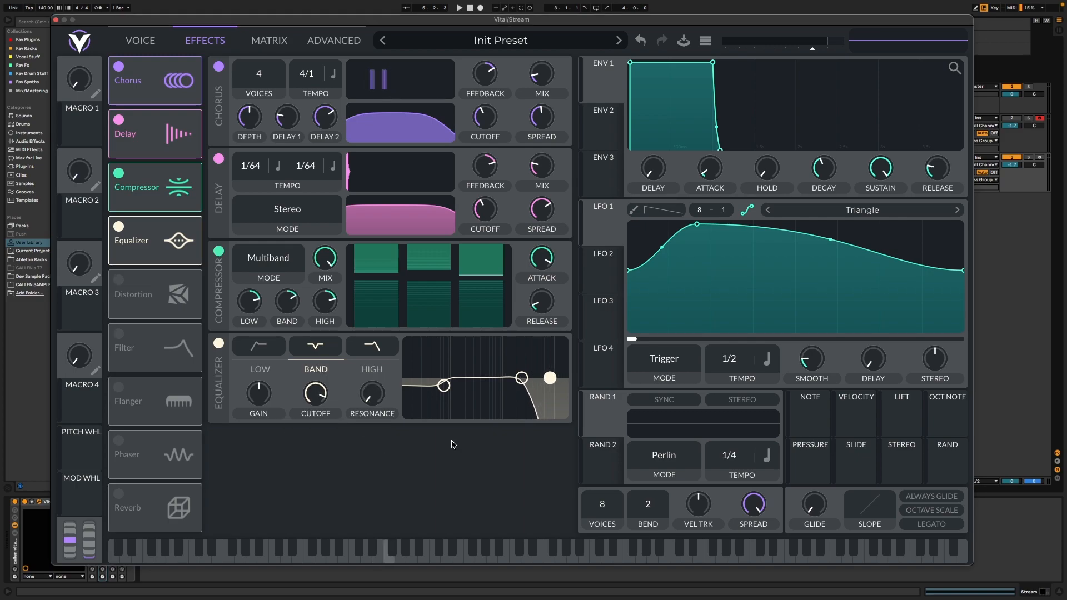
- Lower the cutoff of the Equalizer's high-band low-pass
click(371, 364)
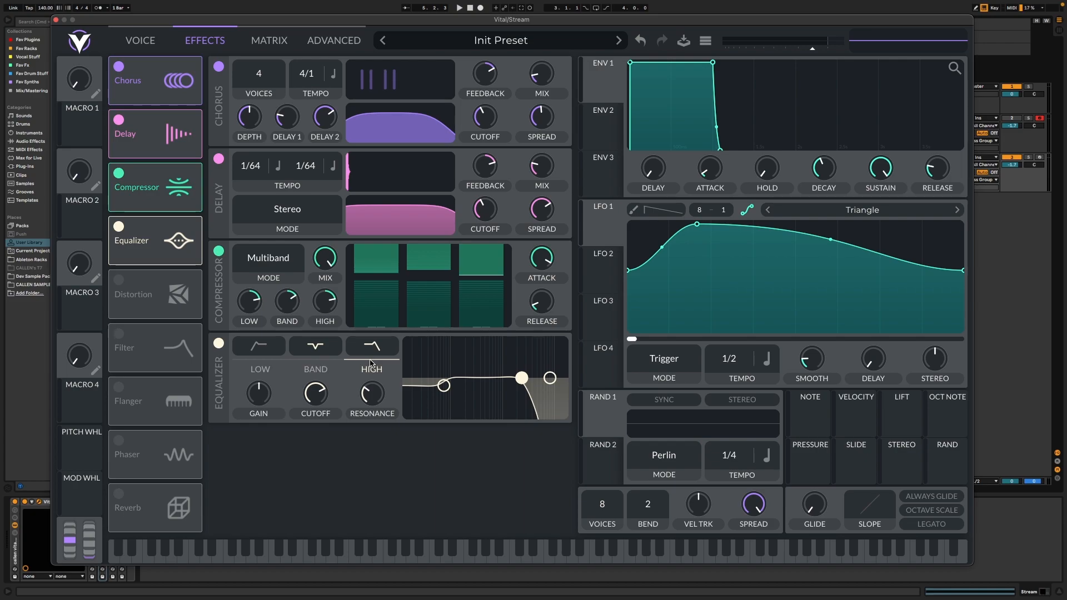
mouse_move(323, 398)
drag(324, 398, 376, 401)
scroll(384, 377, down, 2)
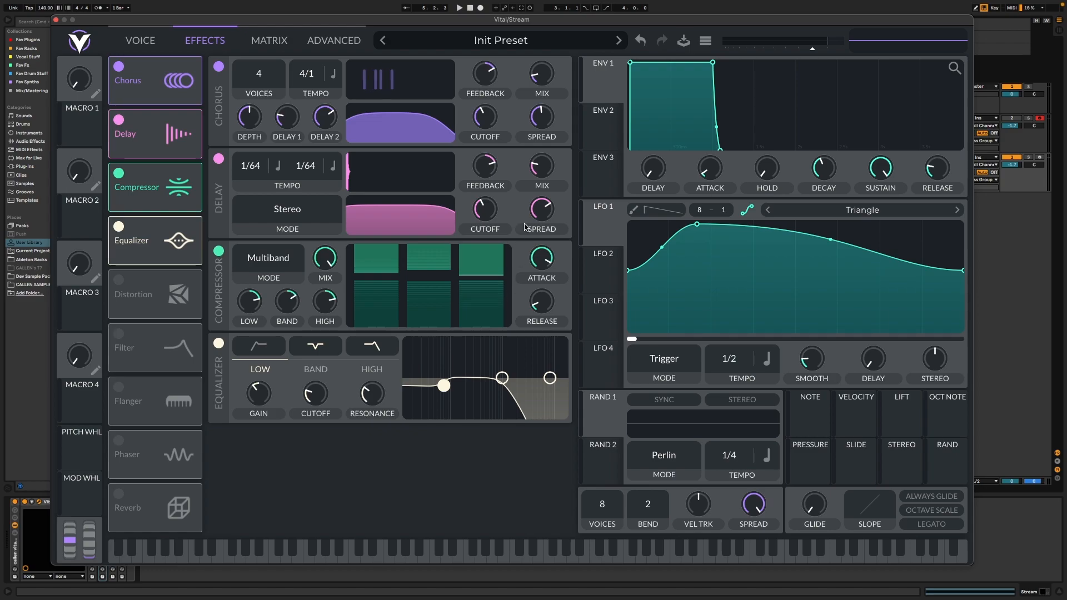
click(608, 271)
click(608, 227)
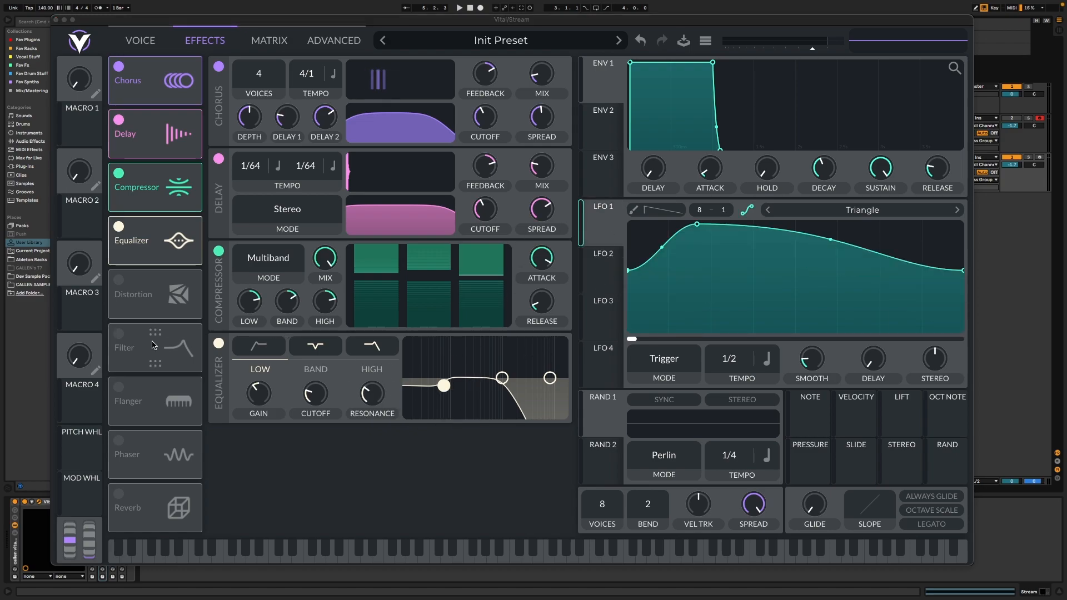
- Enable the Filter effect ahead of Distortion and set its type to Phaser : Positive
click(118, 336)
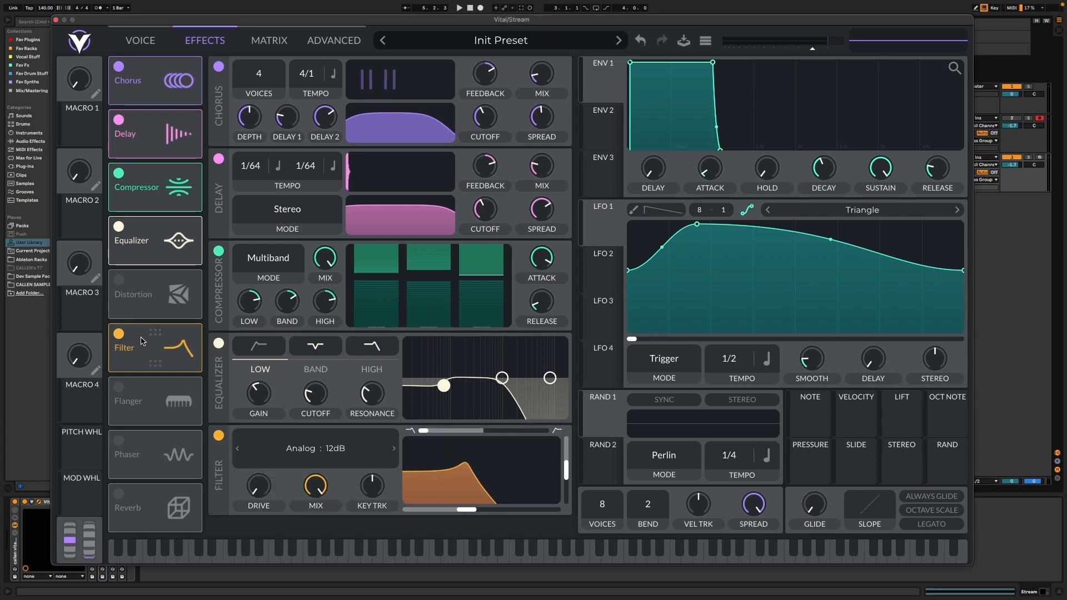
click(319, 453)
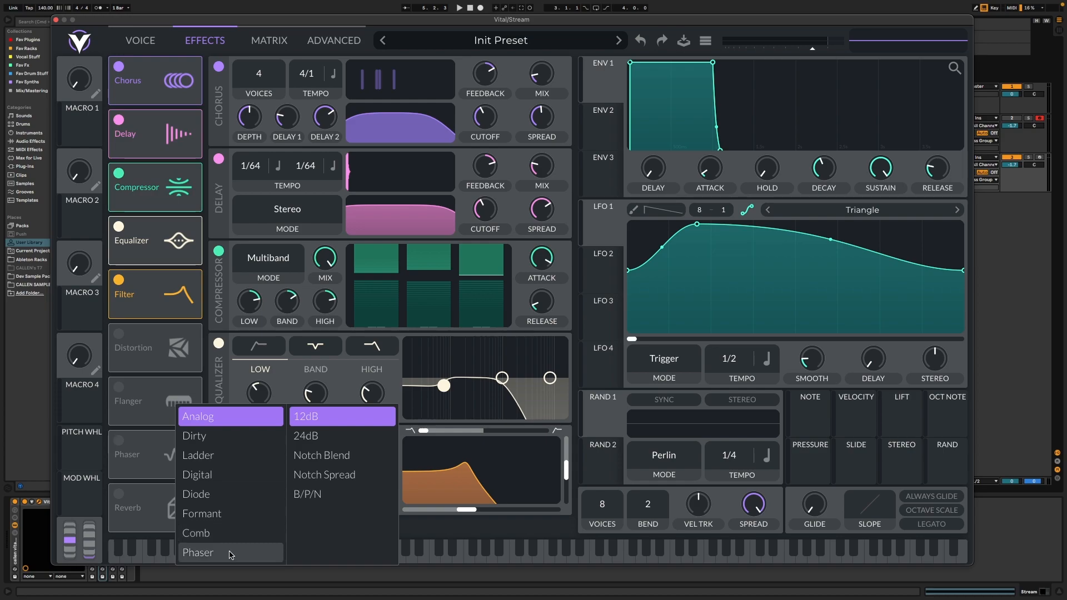
mouse_move(233, 552)
click(325, 414)
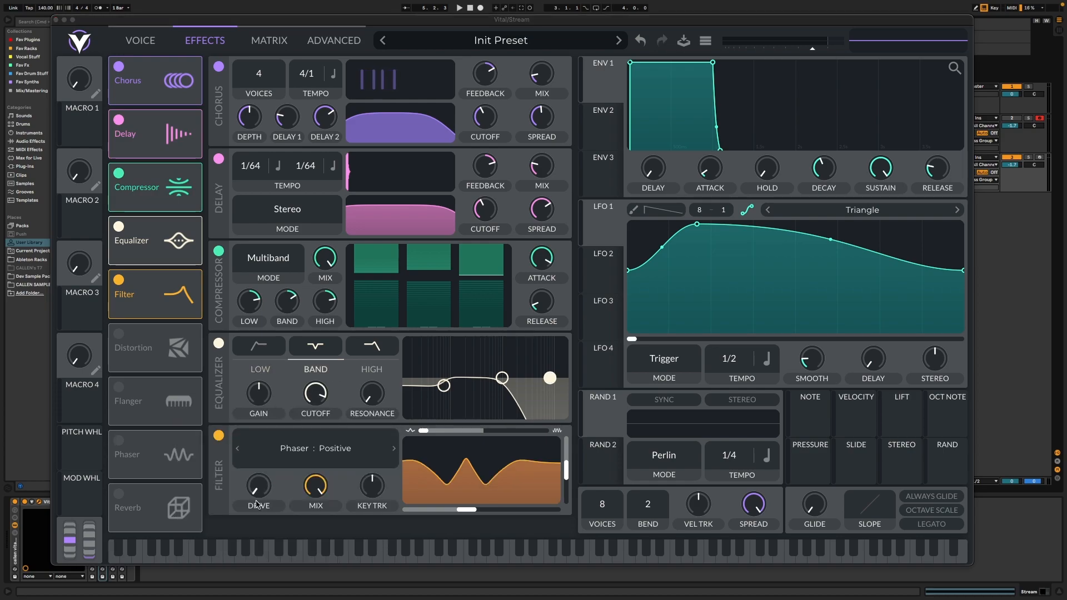
- Raise the phaser filter's drive, shift its blend well toward the upper end and raise its cutoff slightly
drag(257, 497, 267, 443)
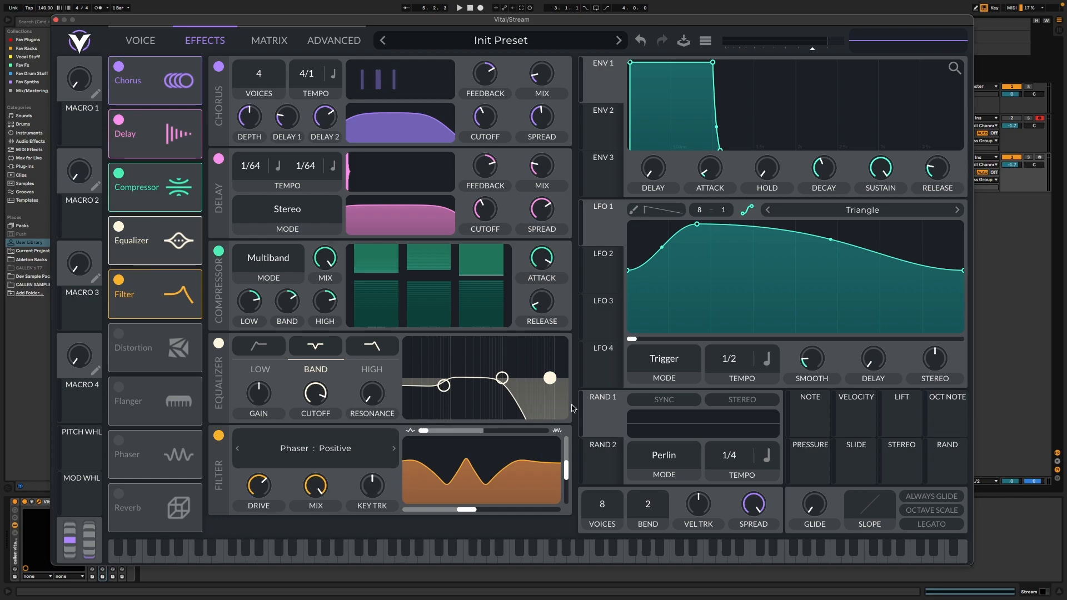
drag(473, 433, 528, 433)
drag(468, 510, 482, 512)
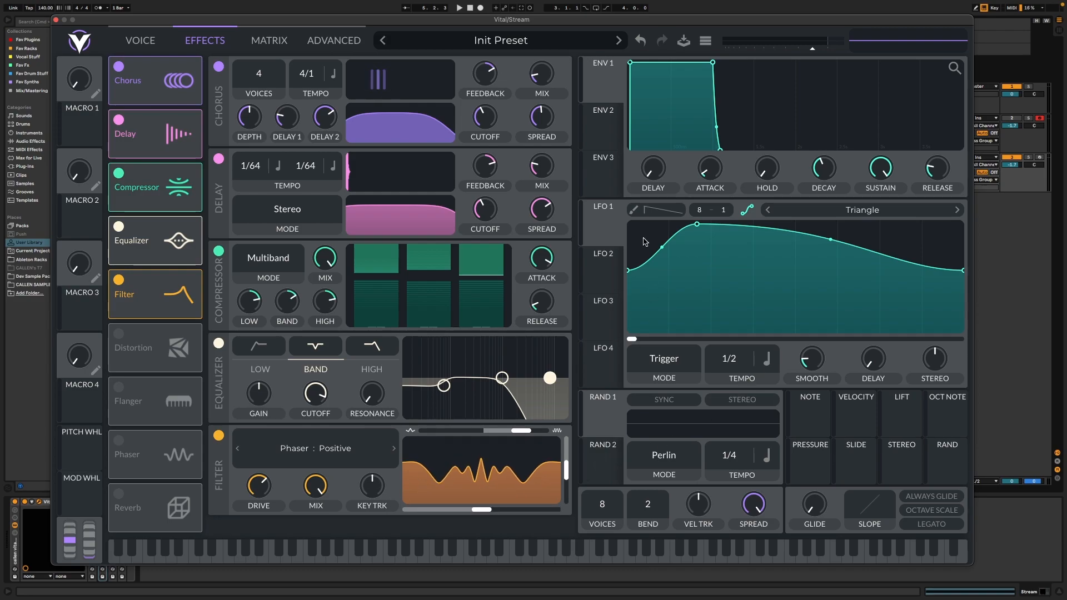
- Enable the Distortion effect with the Soft Clip type and lower its drive
click(119, 336)
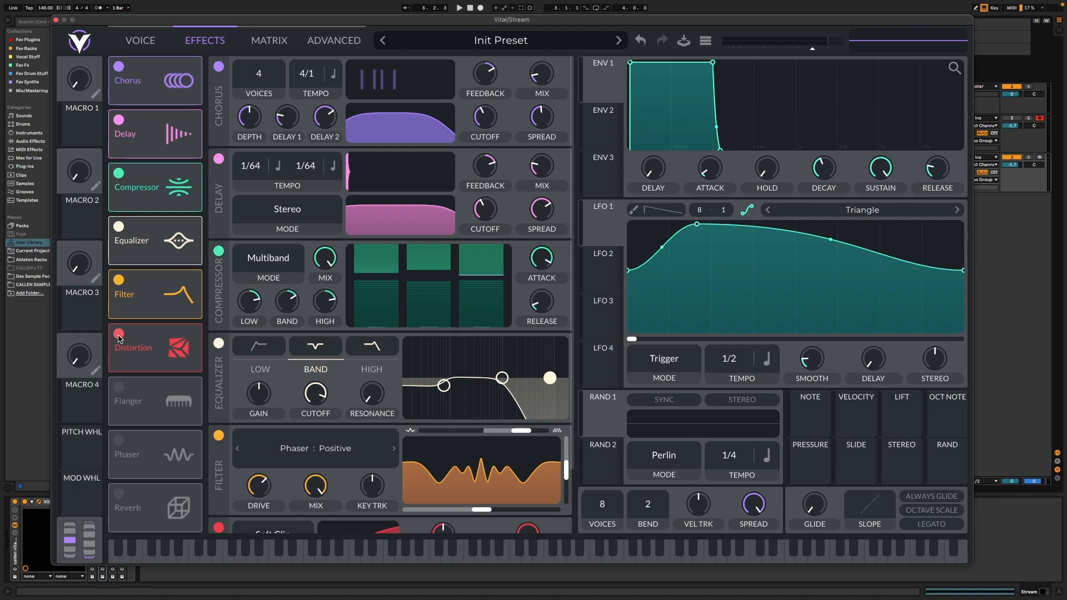
scroll(431, 444, down, 3)
drag(443, 467, 441, 490)
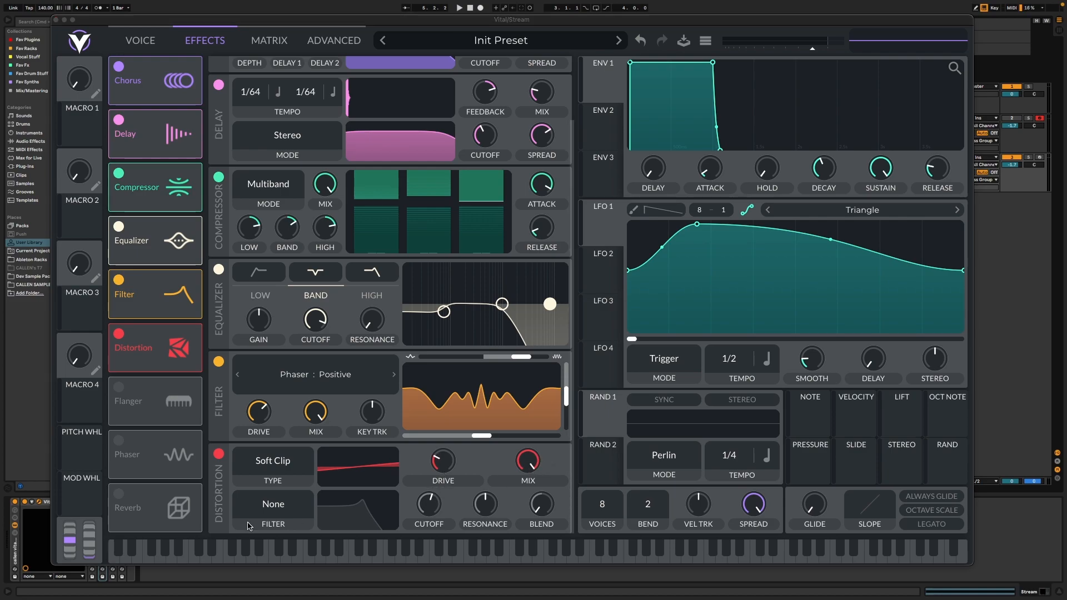
- Set the Distortion filter to Pre, with cutoff at 39.68 semitones and resonance at 42.68%
click(277, 512)
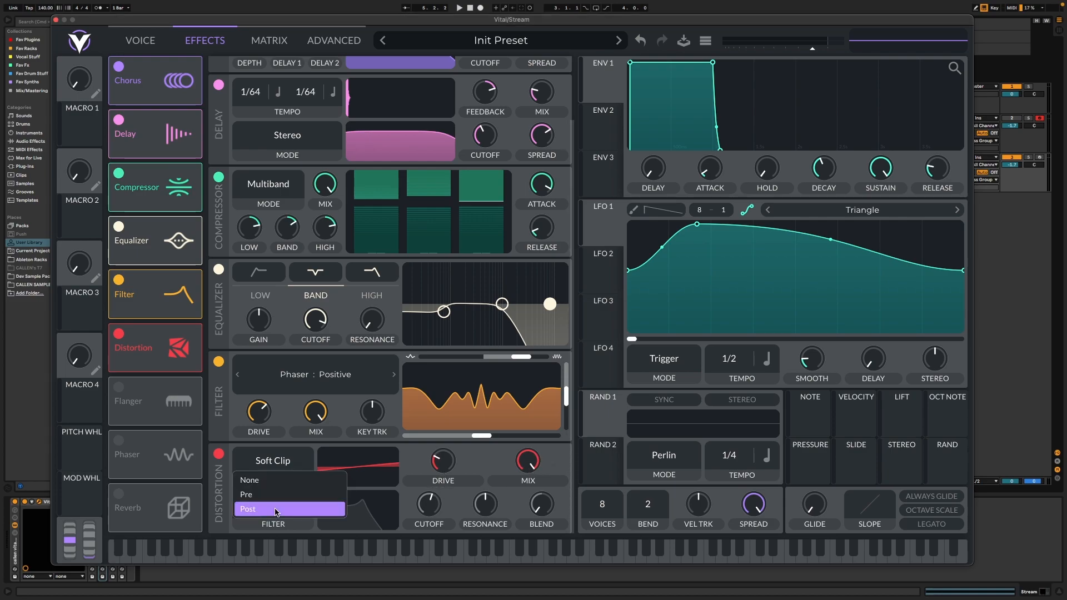
click(272, 495)
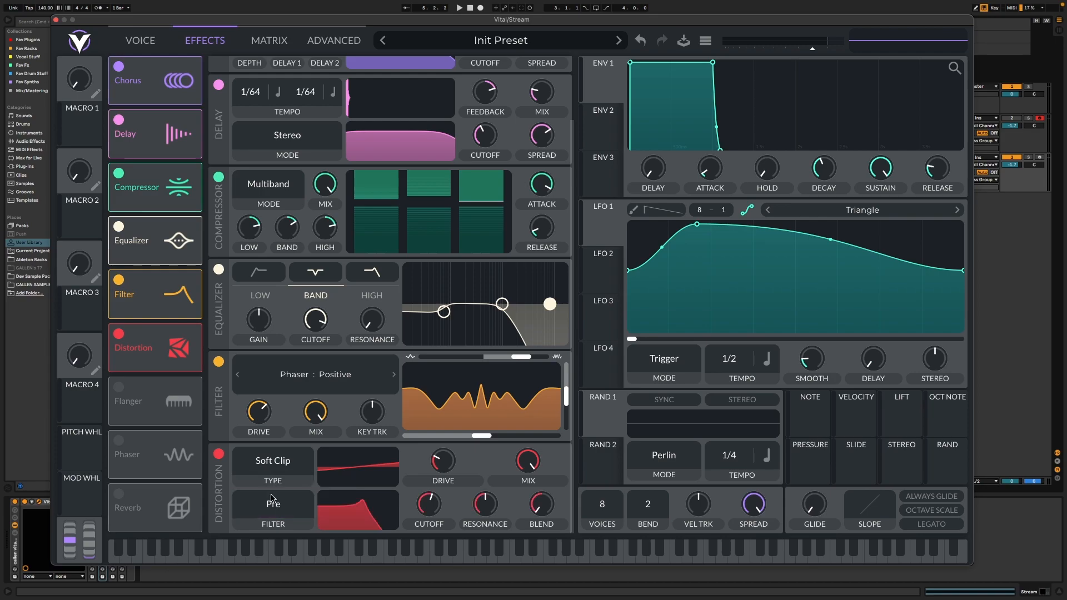
mouse_move(436, 505)
drag(436, 504, 430, 533)
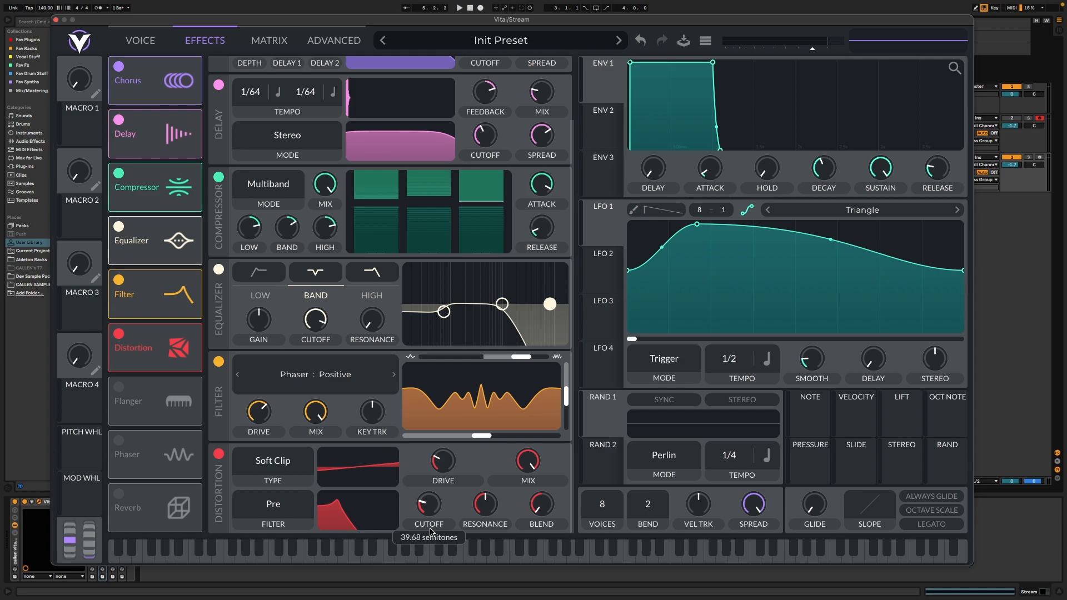
drag(486, 506, 488, 515)
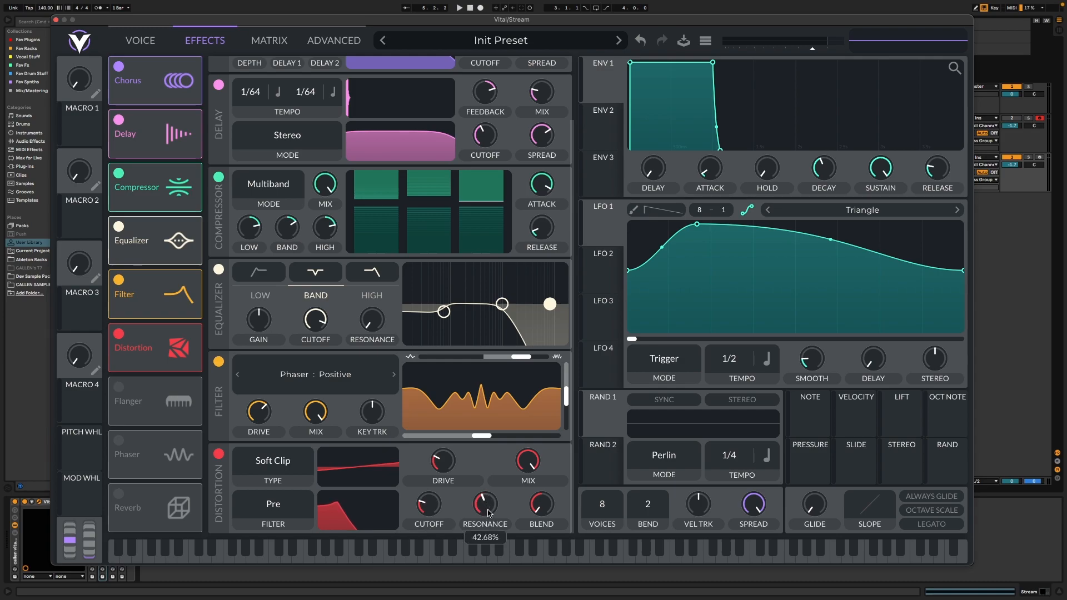
mouse_move(547, 508)
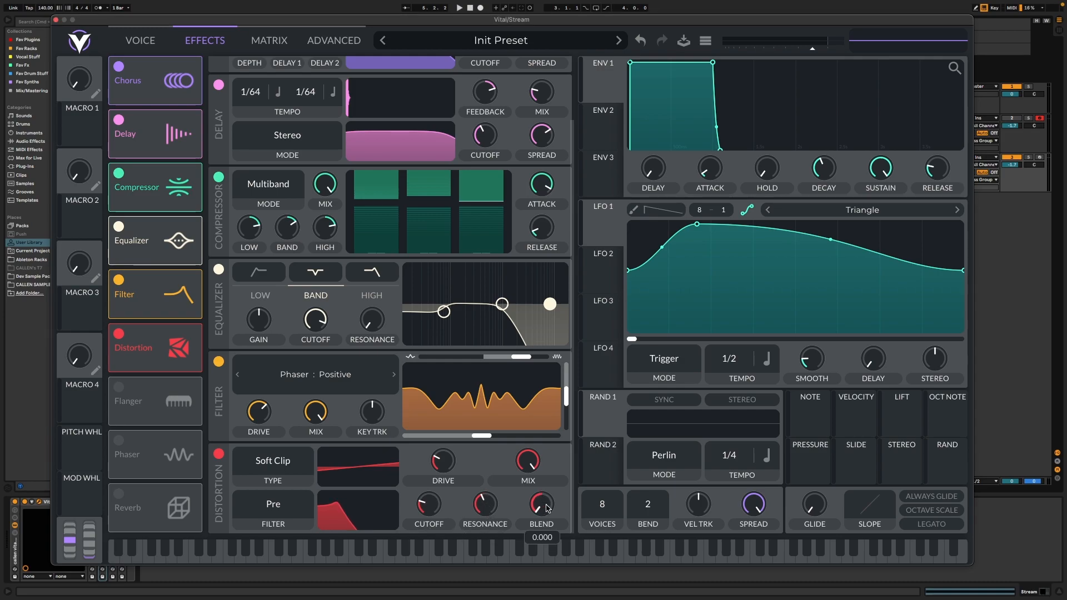
- Enable the Flanger effect and set its tempo to Freeze
click(119, 389)
scroll(389, 417, down, 2)
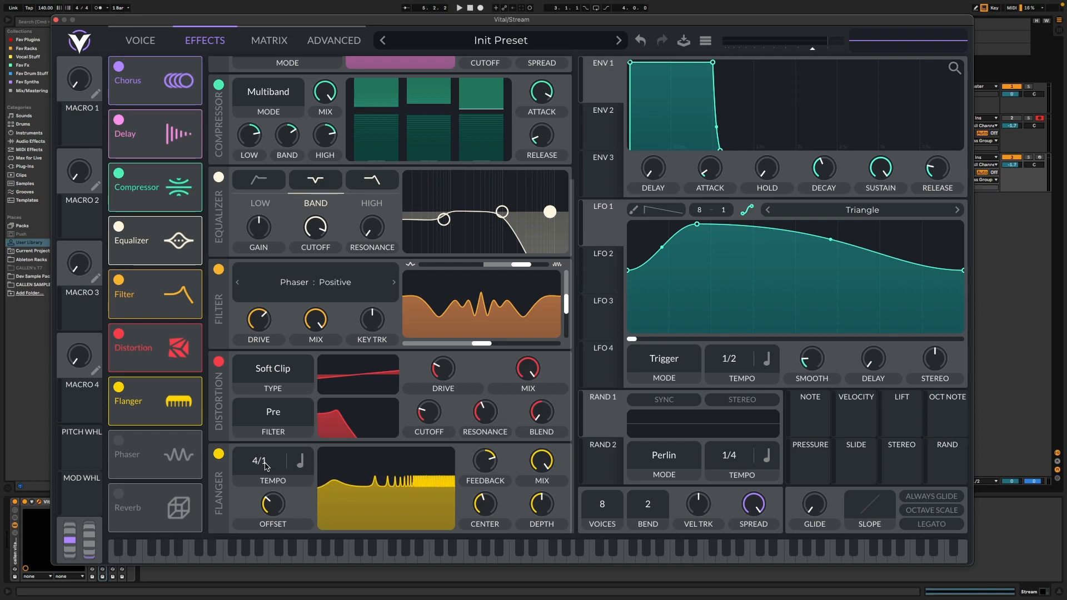
drag(264, 465, 261, 595)
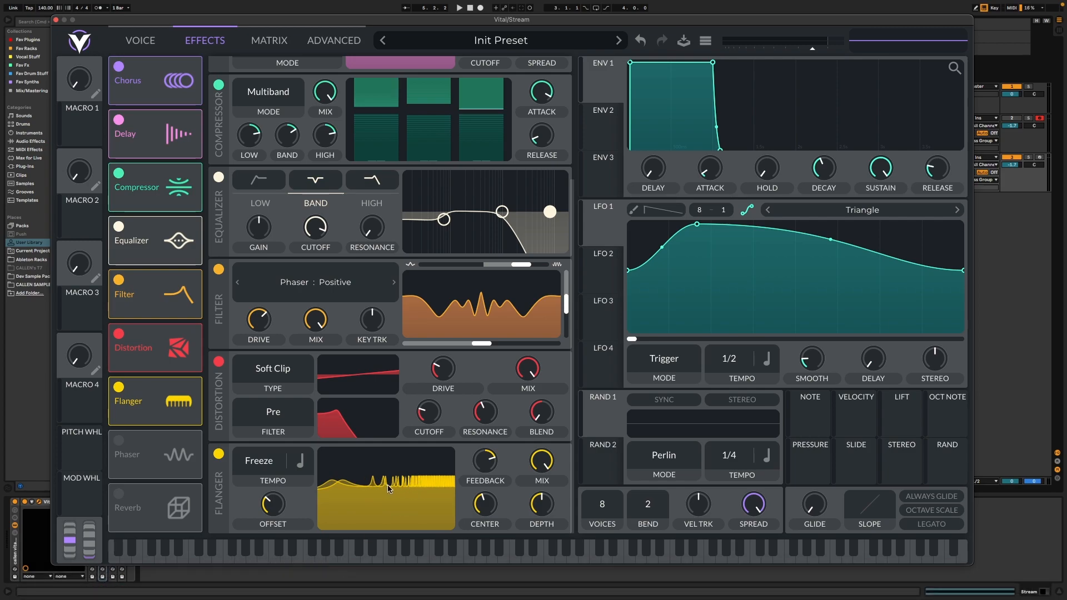
double_click(256, 462)
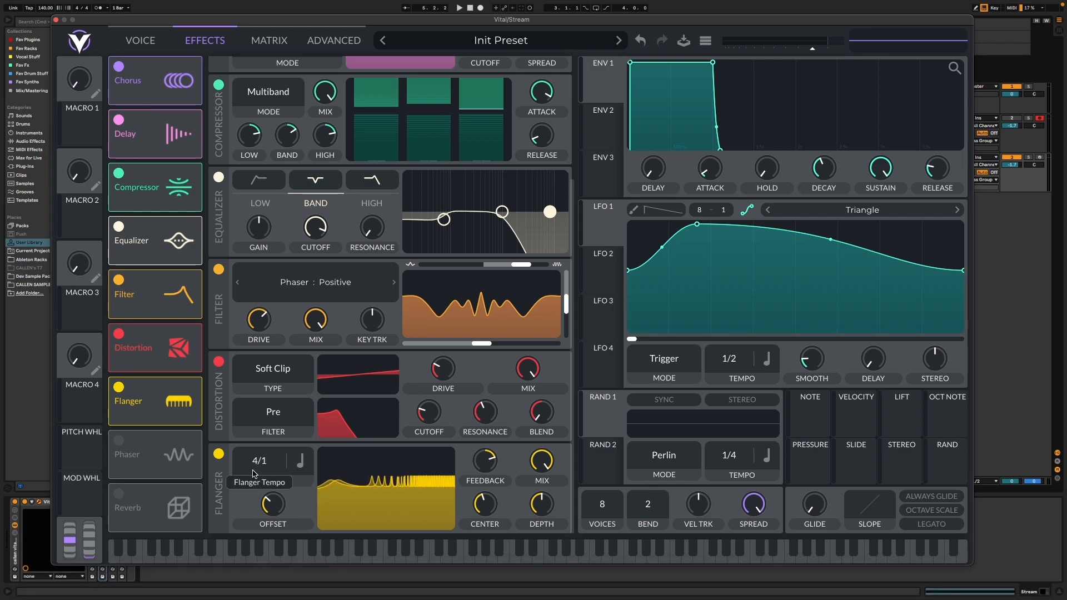
drag(255, 472, 260, 594)
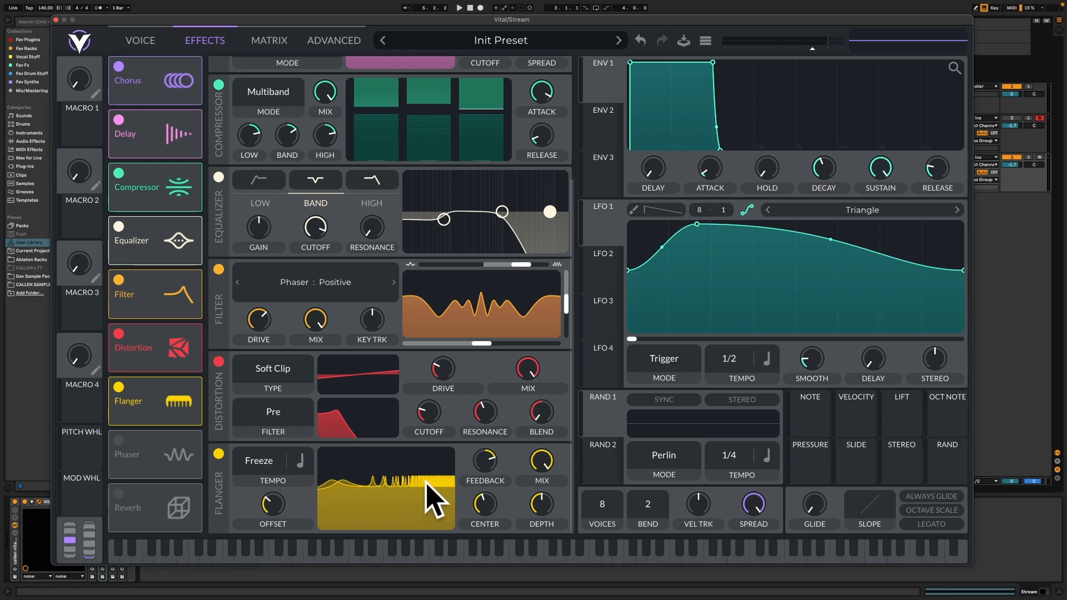
- Turn the Flanger's offset and mix down to minimum and lower its center
drag(277, 505, 274, 538)
drag(486, 461, 547, 486)
drag(486, 507, 488, 520)
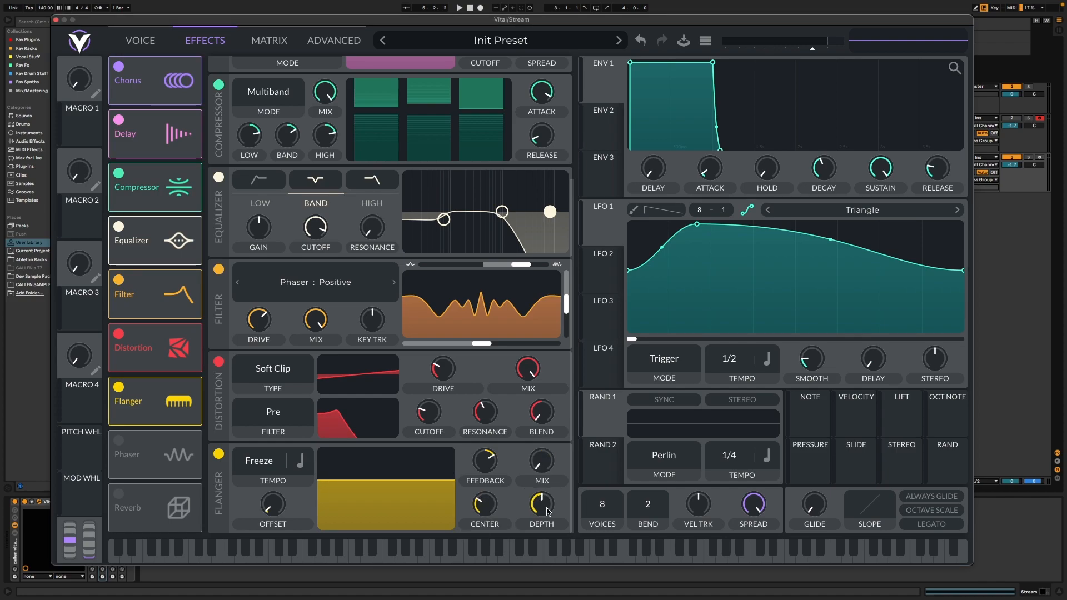
mouse_move(548, 510)
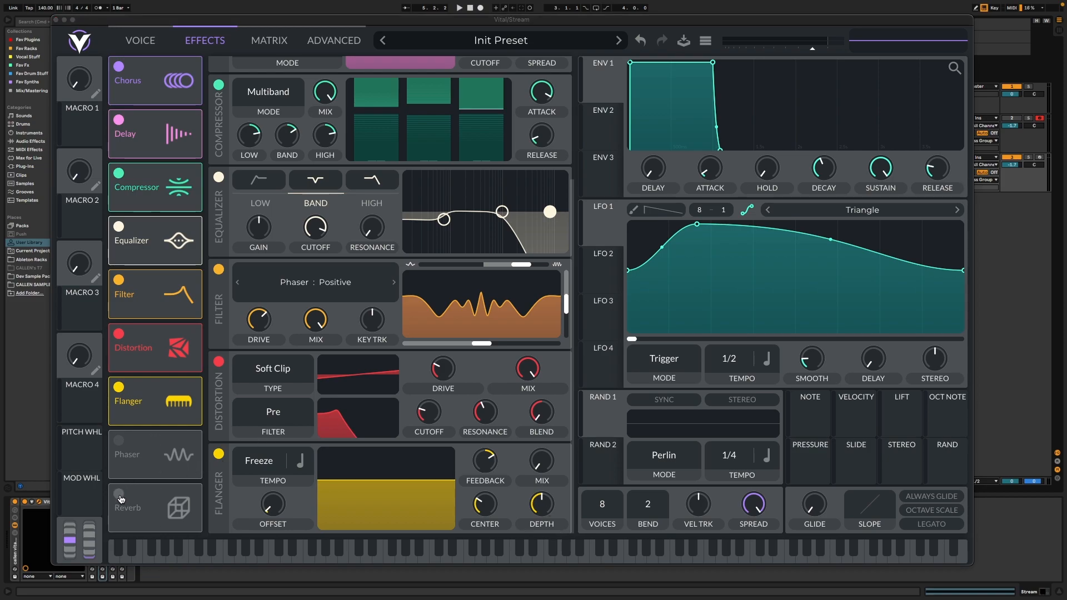
- Enable the Reverb, raise its low cutoff slightly, cut the low gain strongly and set the mix to 6.440%
click(119, 495)
scroll(266, 488, down, 2)
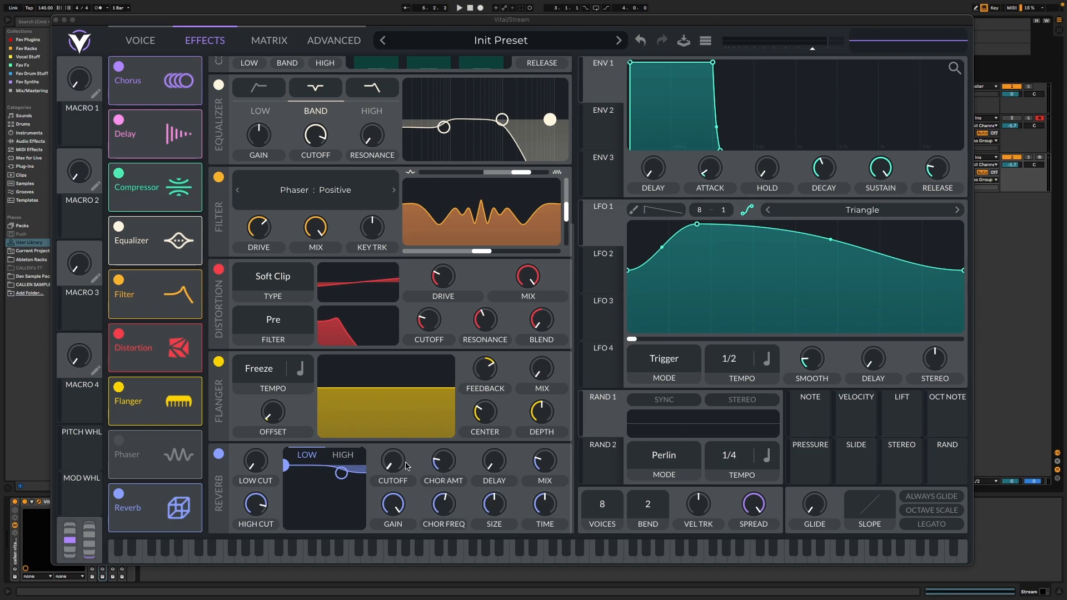
drag(398, 466, 398, 453)
drag(398, 510, 380, 584)
drag(549, 457, 551, 478)
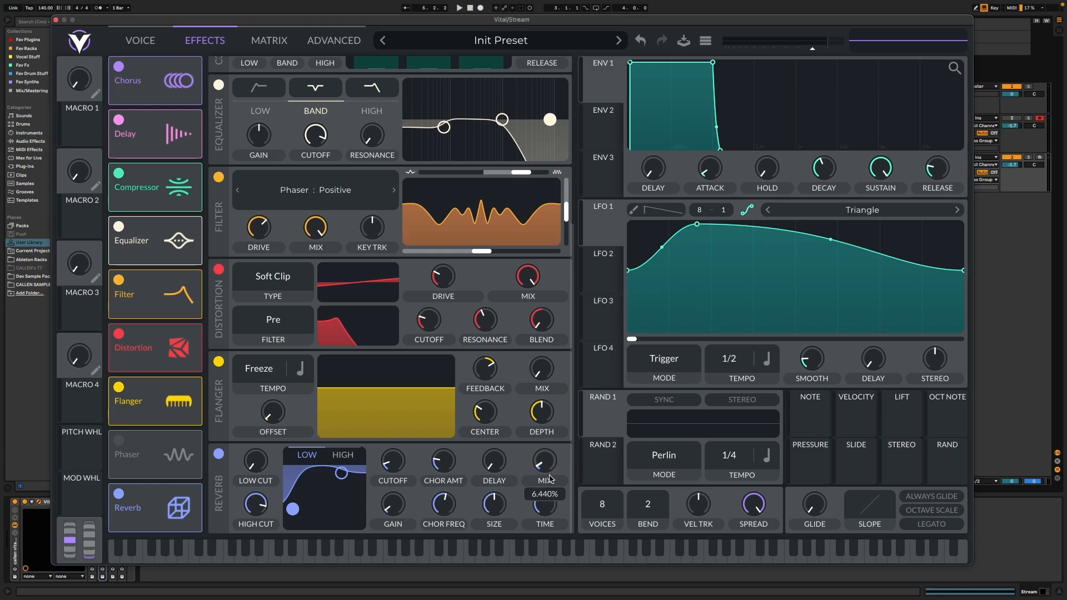
- Return to the Voice page to review the oscillators and filters
click(143, 44)
click(189, 43)
click(153, 43)
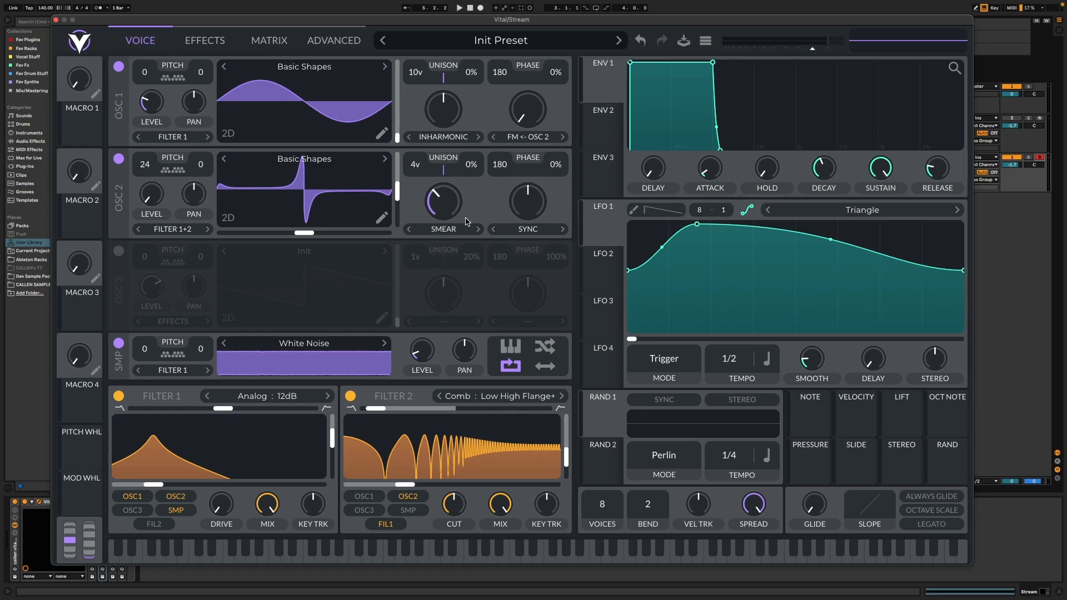
- Play a few notes to audition the current patch
key(s)
key(s)
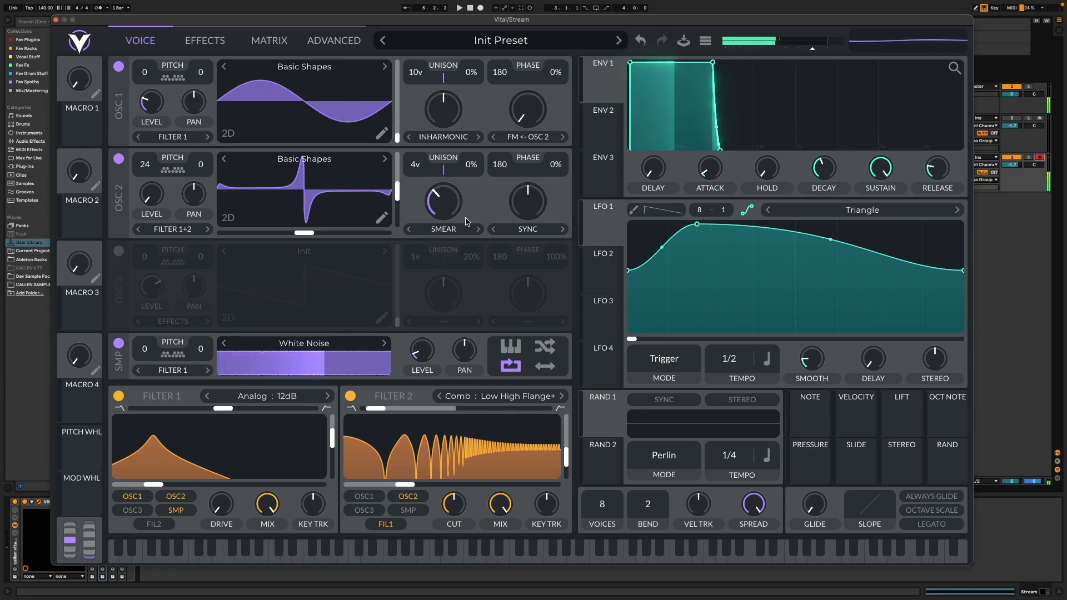
key(d)
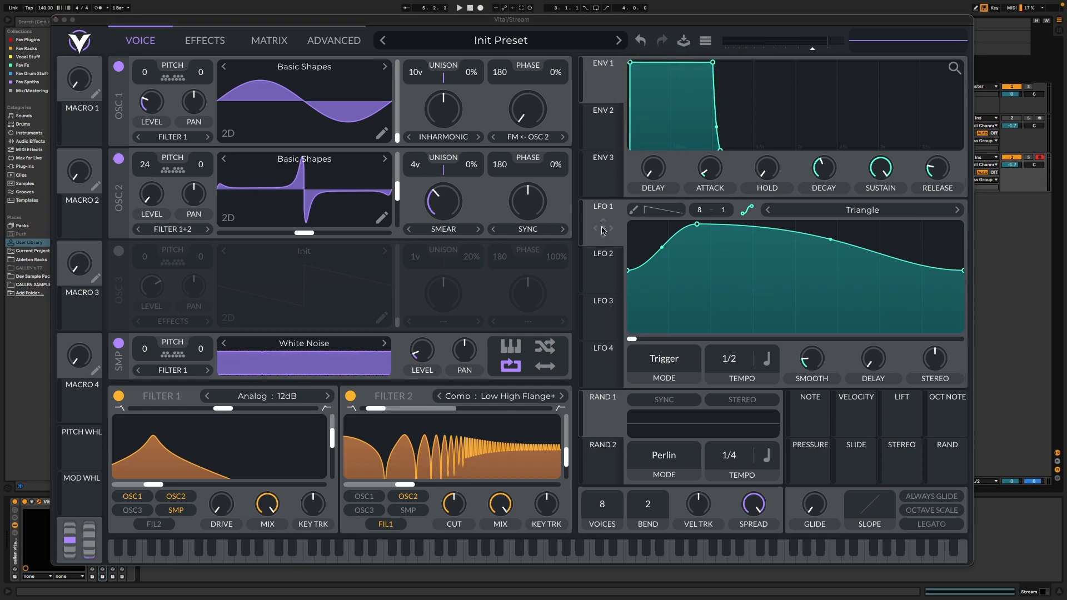
- Route LFO 1 to oscillator 1's level with a reduced modulation amount and to the White Noise sample's level
drag(604, 232, 149, 103)
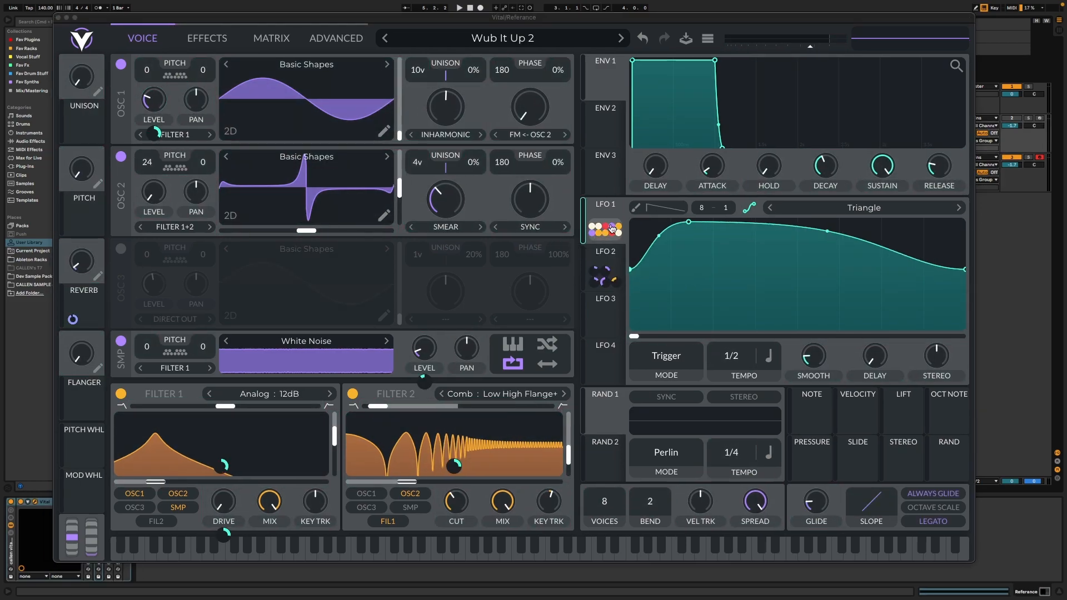
click(613, 226)
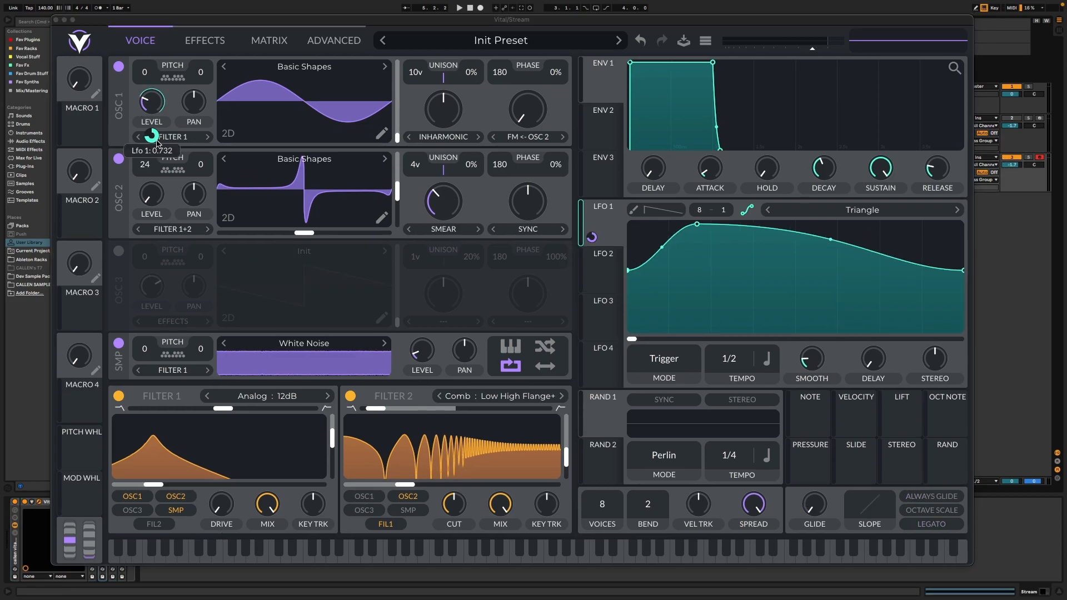
click(152, 136)
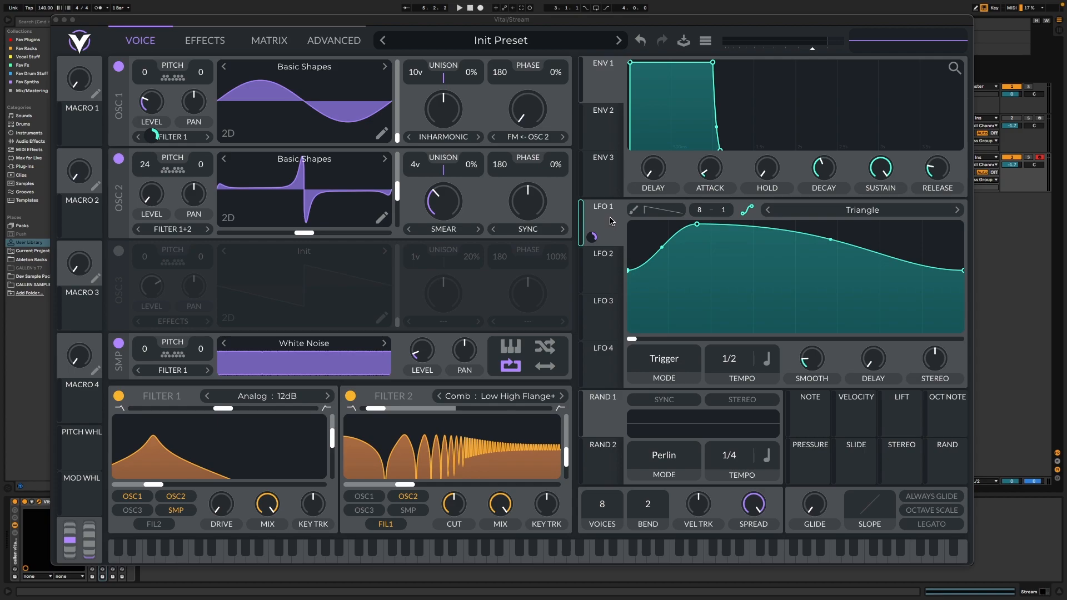
drag(592, 236, 422, 389)
- Modulate Filter 1's cutoff by 44.09, Filter 2's cutoff by 35.56 and Filter 1's drive by 5.377 with LFO 1
drag(595, 237, 221, 471)
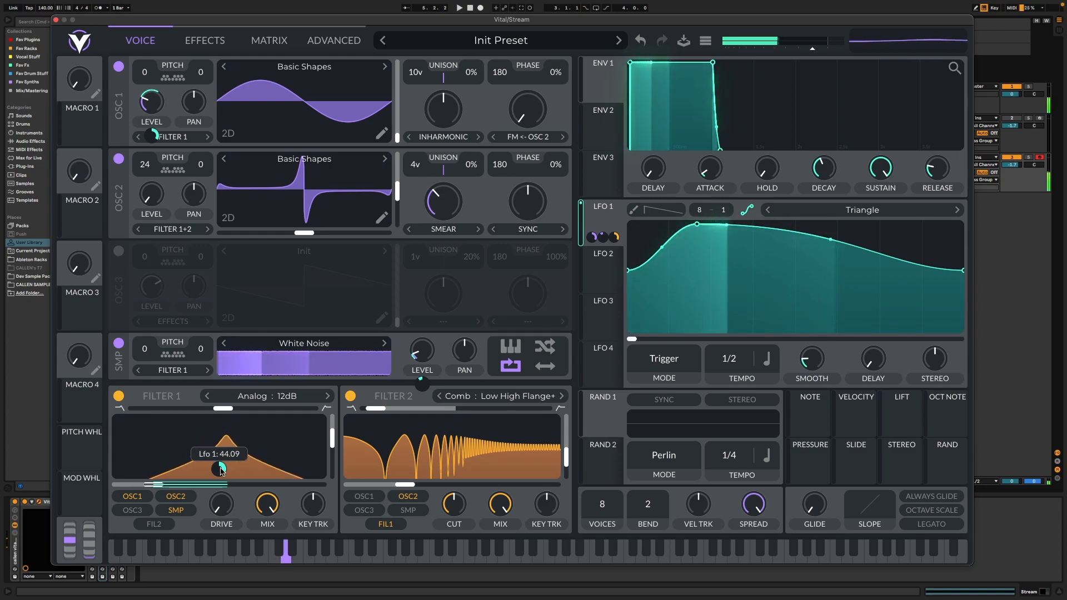
drag(603, 220, 409, 485)
drag(409, 485, 456, 510)
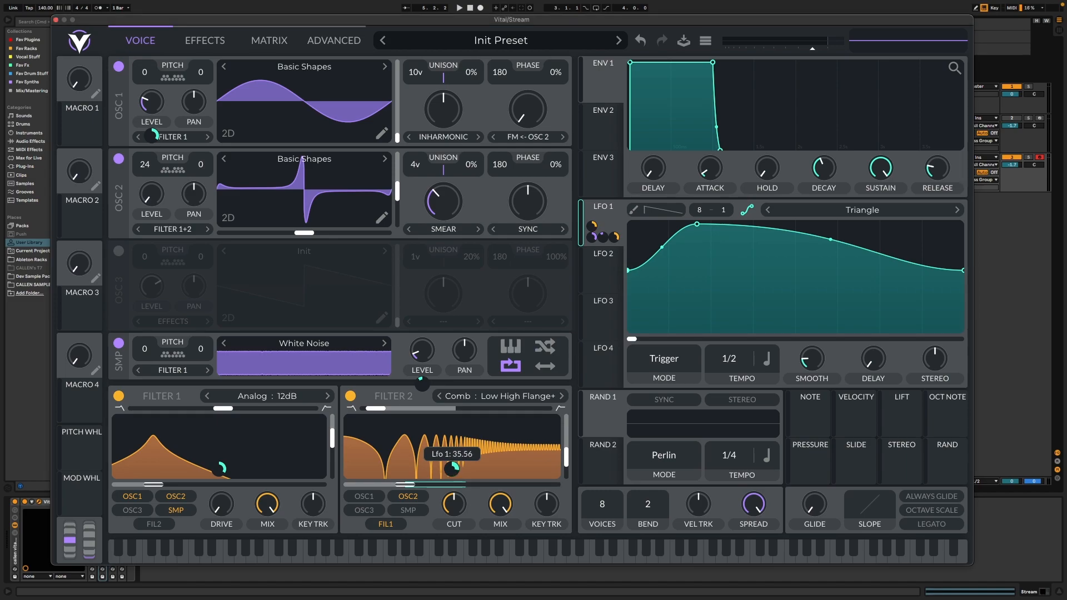
drag(603, 230, 221, 538)
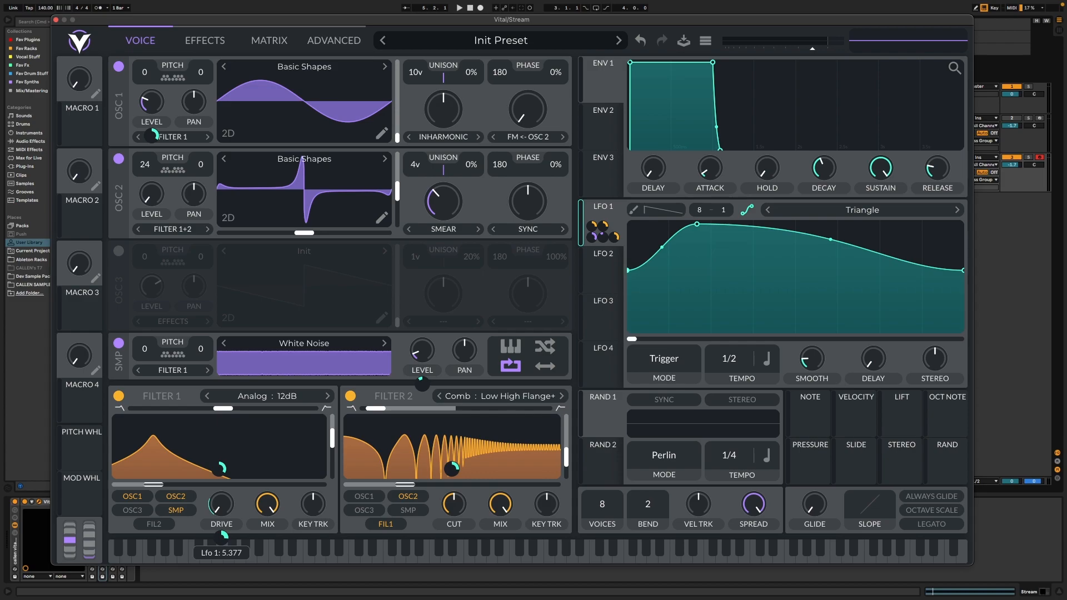
- Route LFO 1 to the low cutoff of the Equalizer effect with a modulation amount of 42.72
click(205, 40)
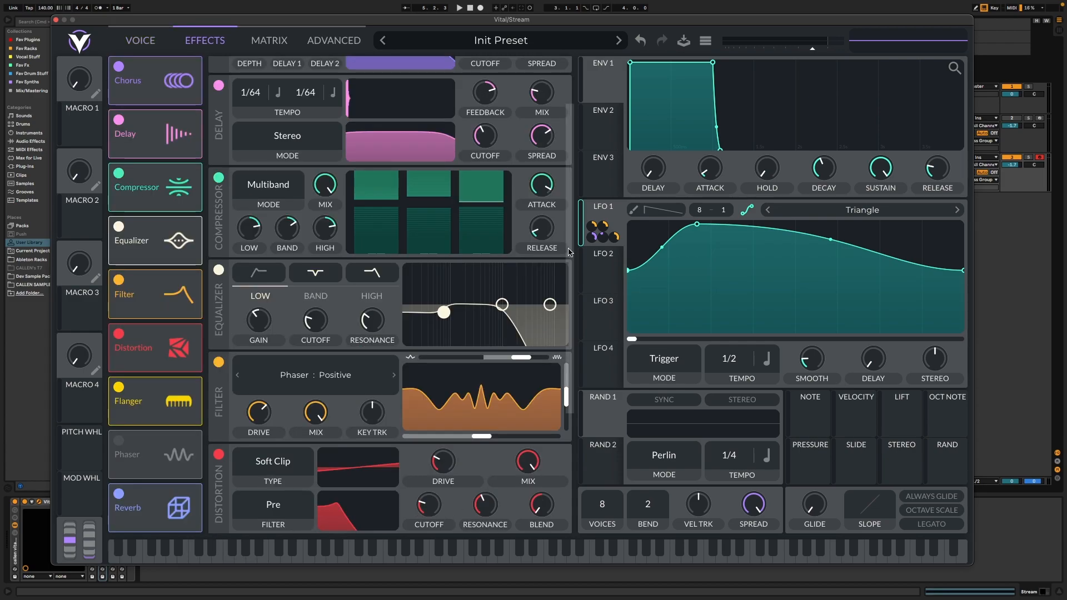
click(143, 41)
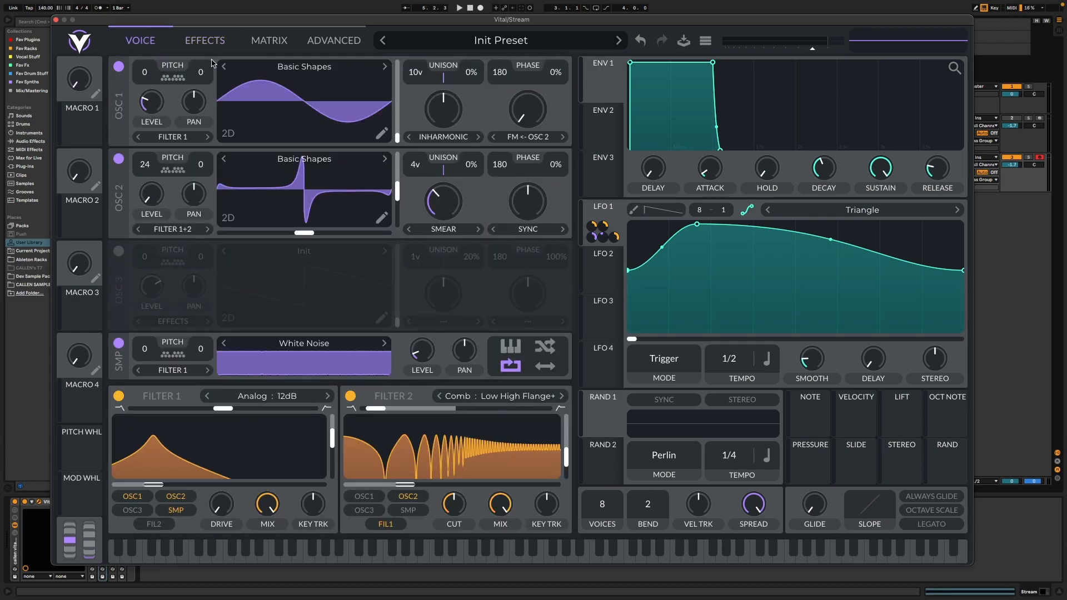
click(214, 42)
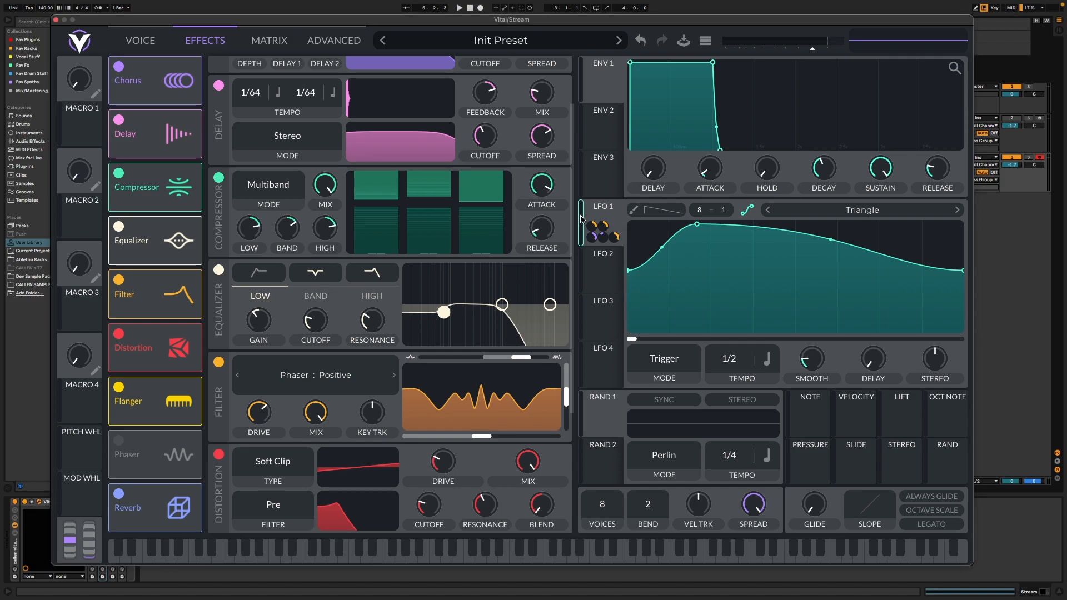
drag(593, 217, 316, 312)
drag(318, 356, 318, 372)
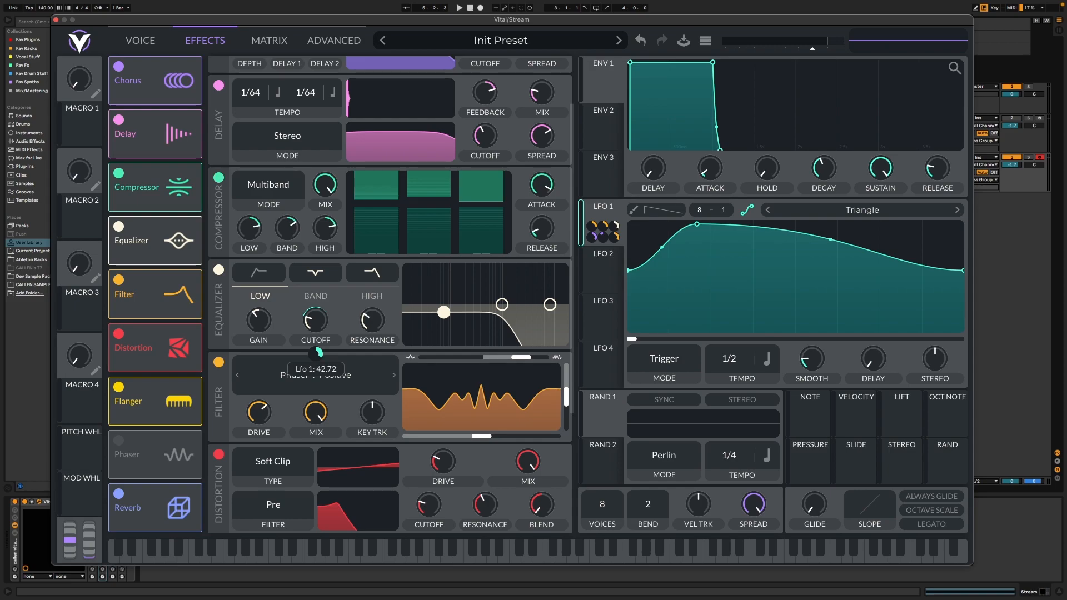
- Route LFO 1 to the cutoffs of the Equalizer's Band and High sections and adjust the High modulation amount
click(318, 293)
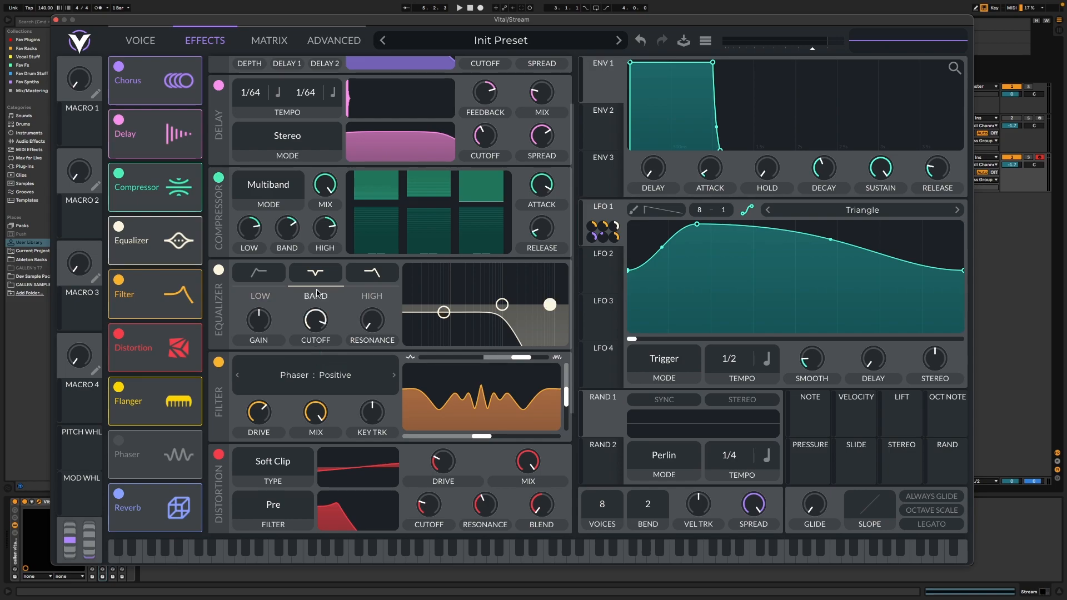
drag(598, 219, 320, 393)
click(371, 294)
drag(597, 222, 329, 313)
drag(316, 354, 315, 342)
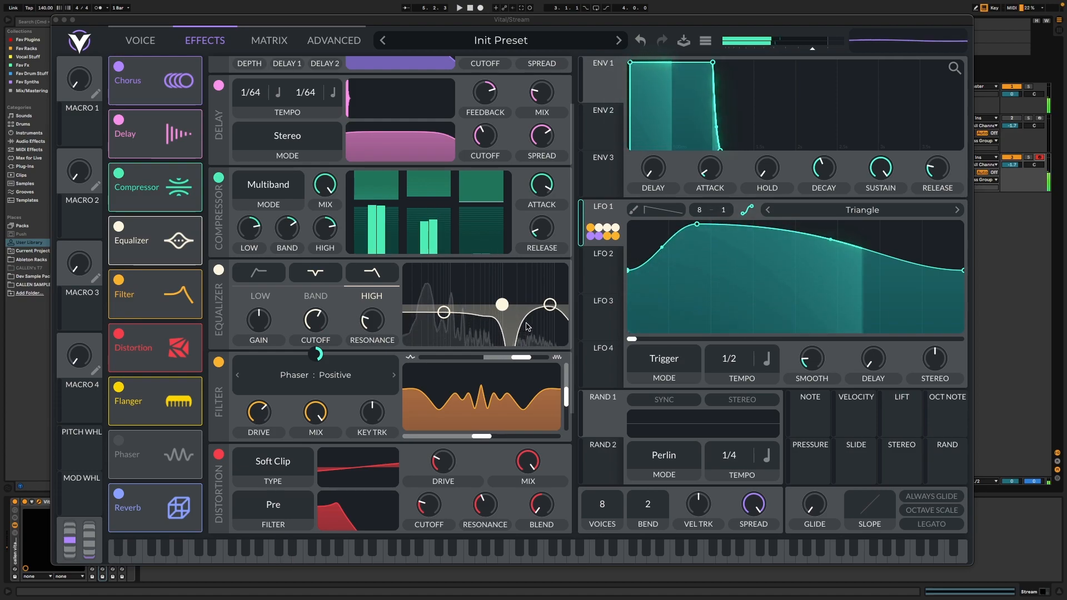
- Route LFO 1 to the Distortion effect's drive with an amount of 31.68 and to its cutoff with 84.79
scroll(555, 277, down, 3)
drag(604, 209, 443, 336)
drag(603, 214, 443, 365)
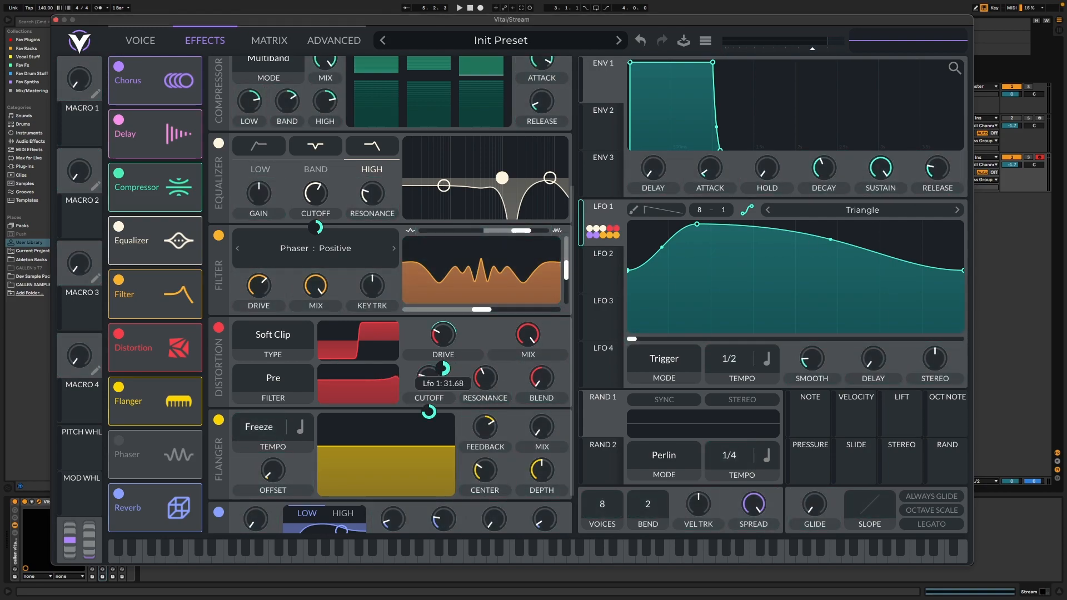
drag(430, 412, 429, 416)
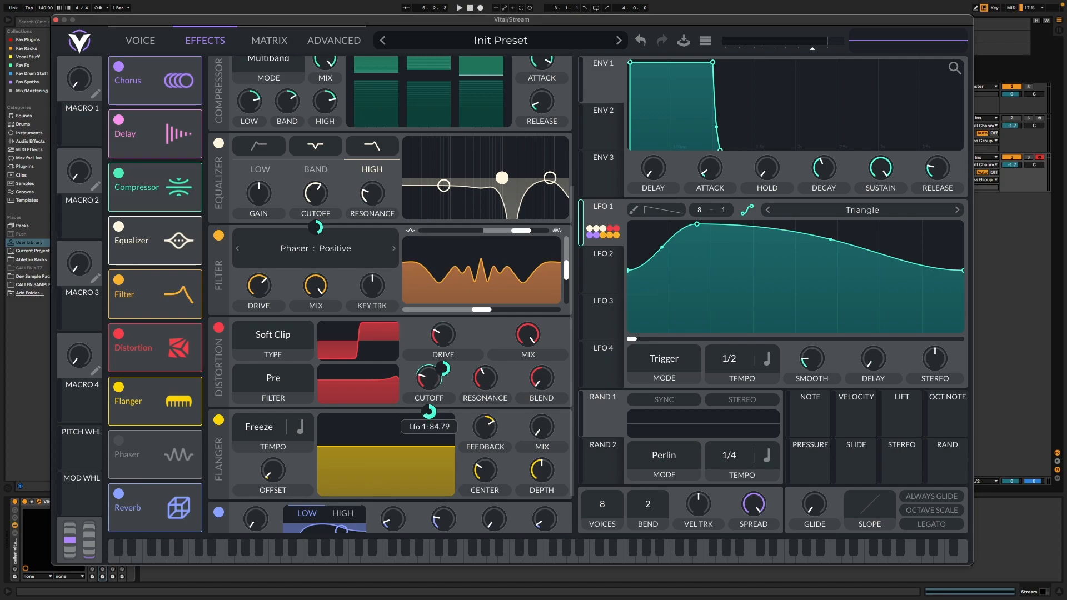
- Play back the project briefly and sound a note to audition the LFO 1 modulations
key(space)
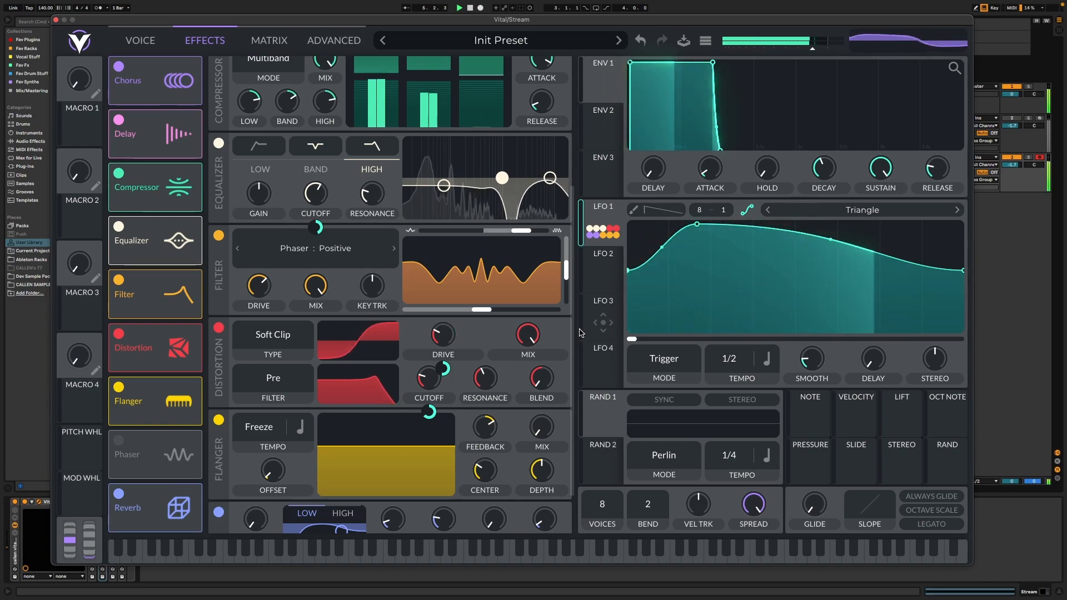
key(space)
key(s)
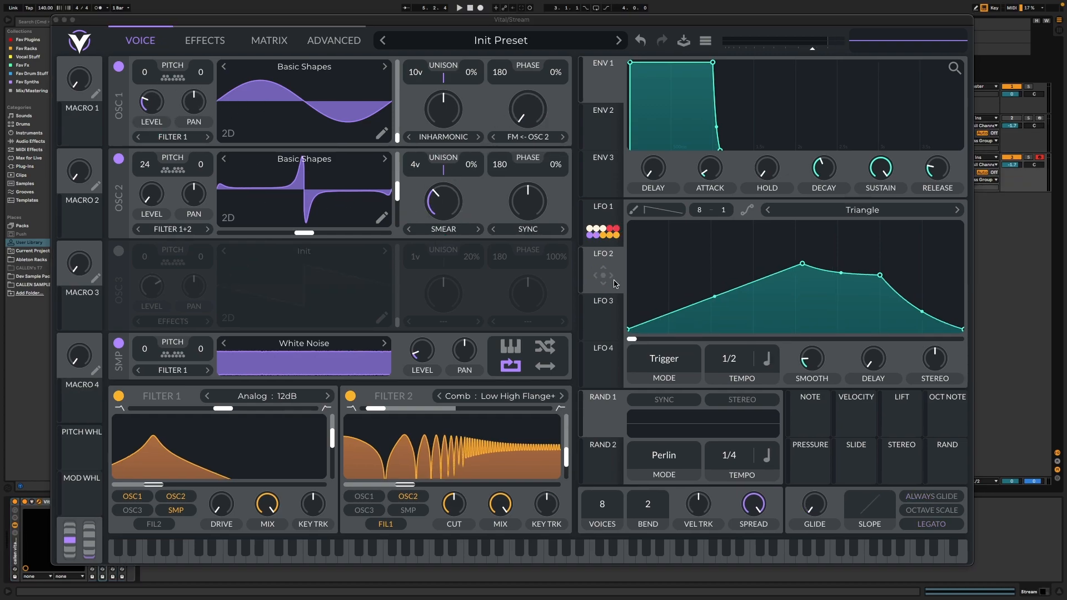
- Route LFO 2 to oscillator 1's FM amount and, with a negative amount, to its Inharmonic control
click(610, 284)
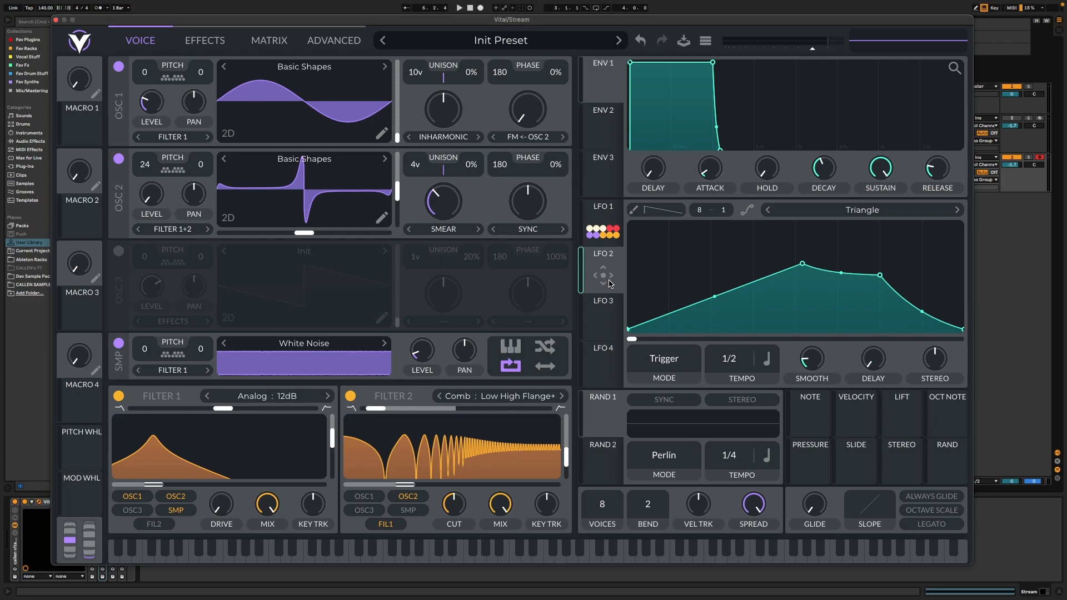
drag(610, 284, 528, 167)
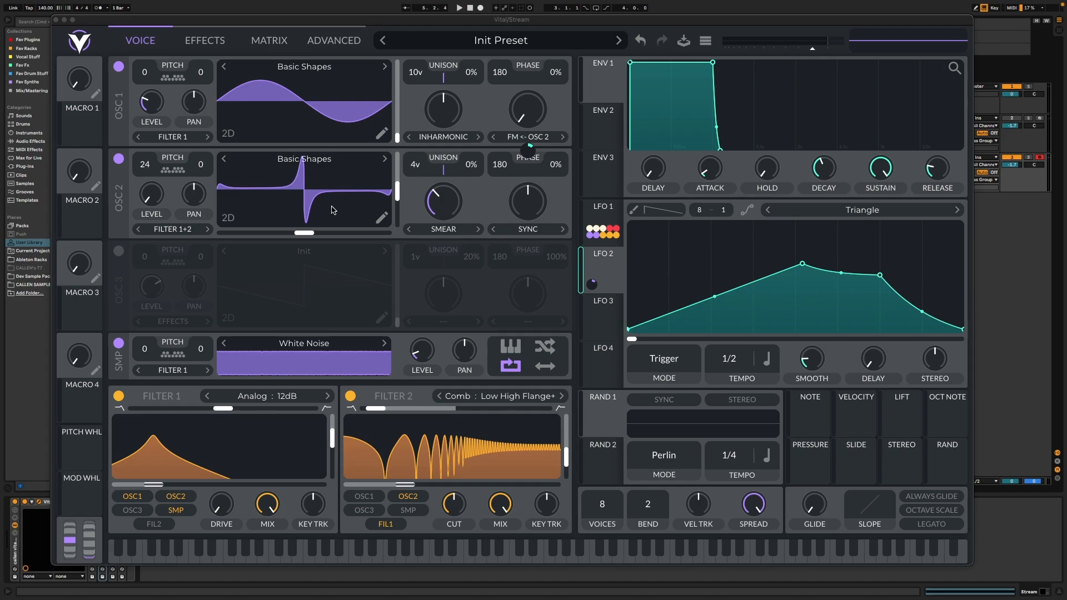
drag(592, 284, 439, 113)
mouse_move(450, 148)
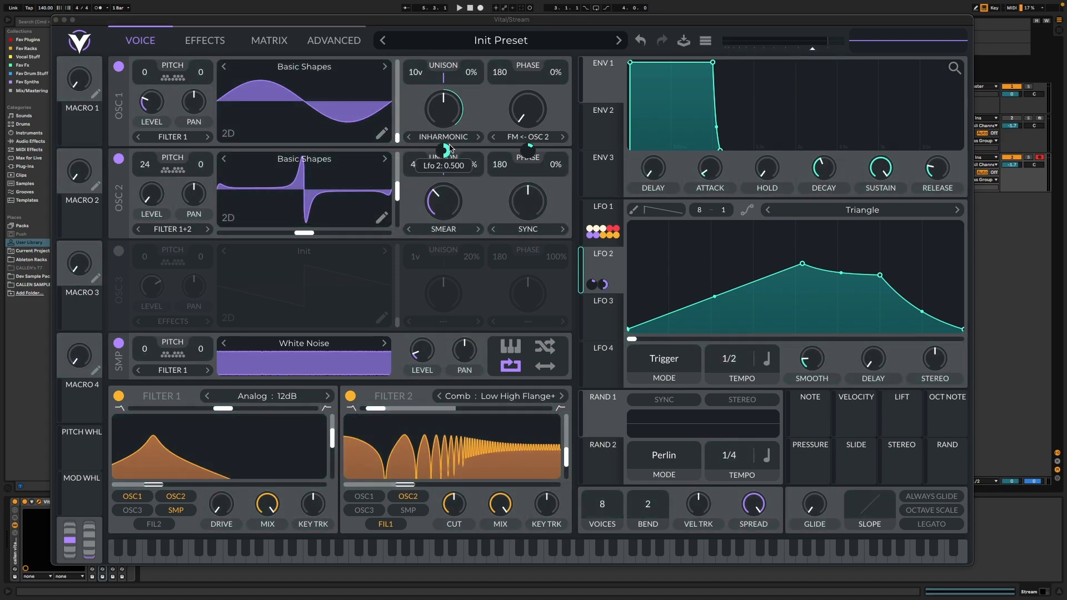
drag(447, 150, 447, 172)
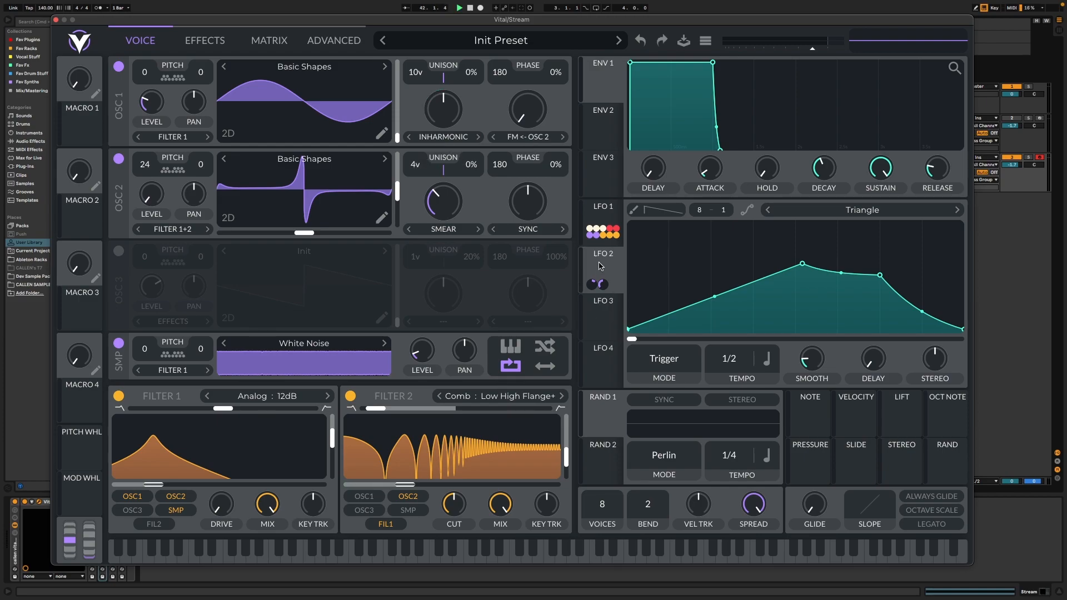
- Route LFO 2 to oscillator 2's Smear control and adjust the modulation amount
mouse_move(600, 284)
mouse_down()
mouse_move(567, 251)
mouse_move(450, 206)
mouse_up()
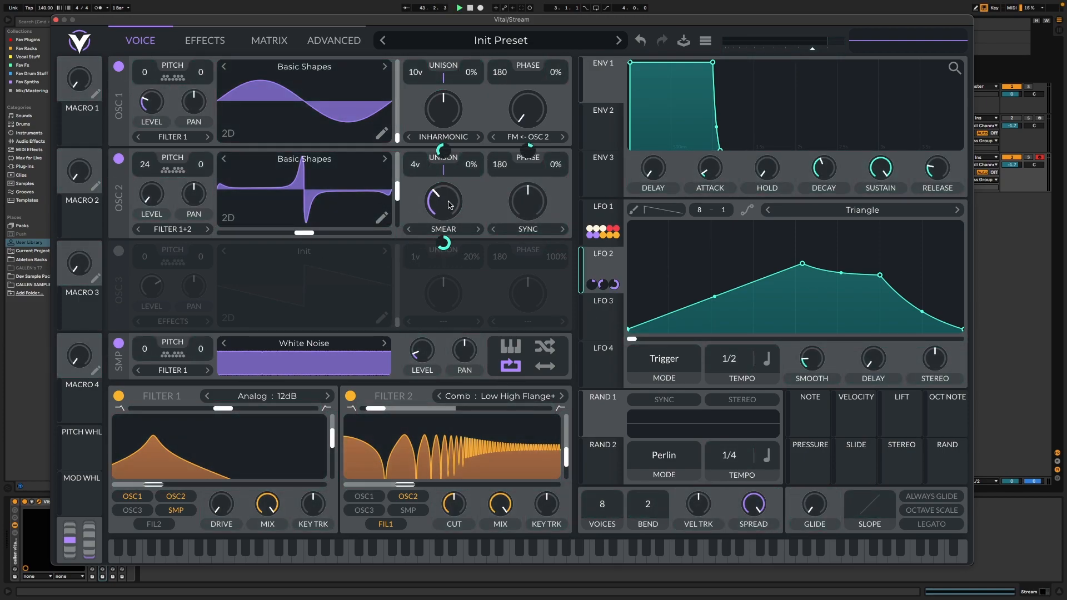
click(448, 249)
- Raise oscillator 1's Spect Spread and Dist Spread, and lower oscillator 2's Dist Spread slightly
click(334, 41)
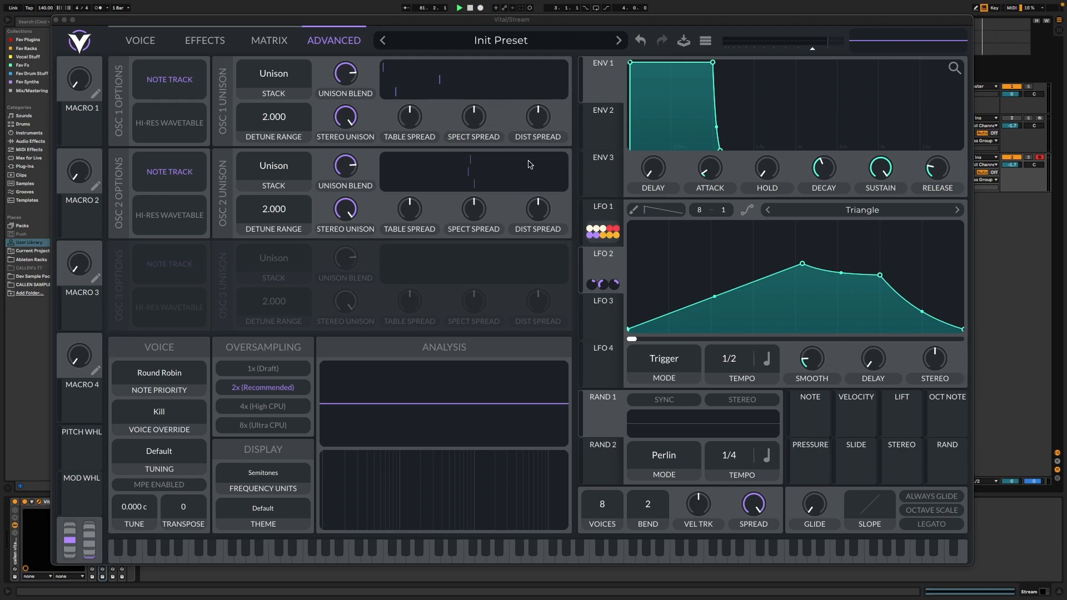
drag(481, 127, 480, 113)
drag(539, 127, 541, 114)
drag(542, 208, 545, 221)
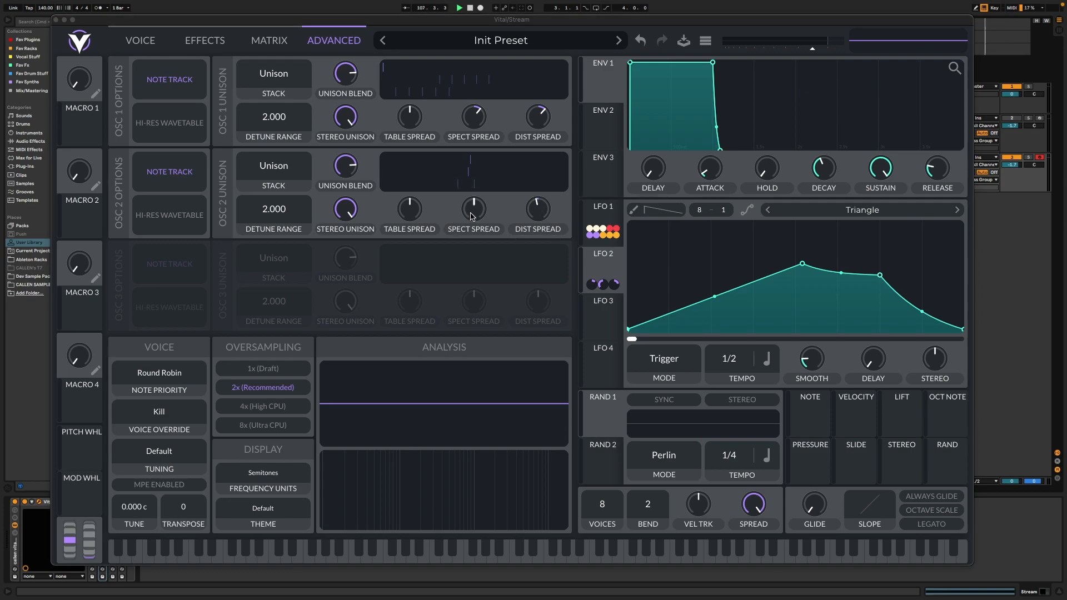
mouse_move(473, 217)
scroll(473, 217, up, 1)
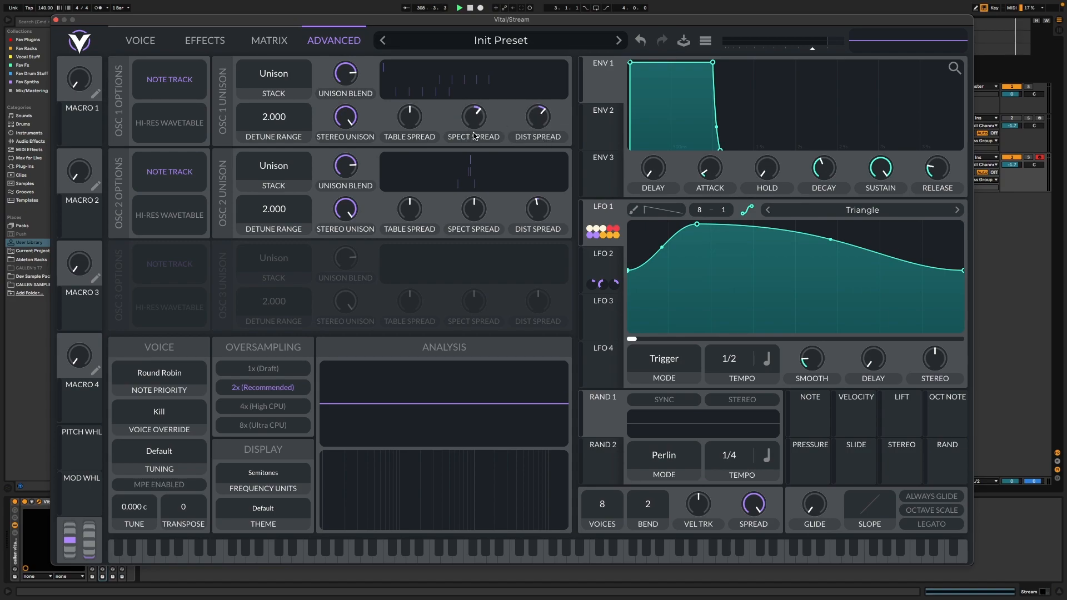
- Compare the oscillators' spectral and distortion controls on the Voice page with their unison spread settings on the Advanced page
click(160, 48)
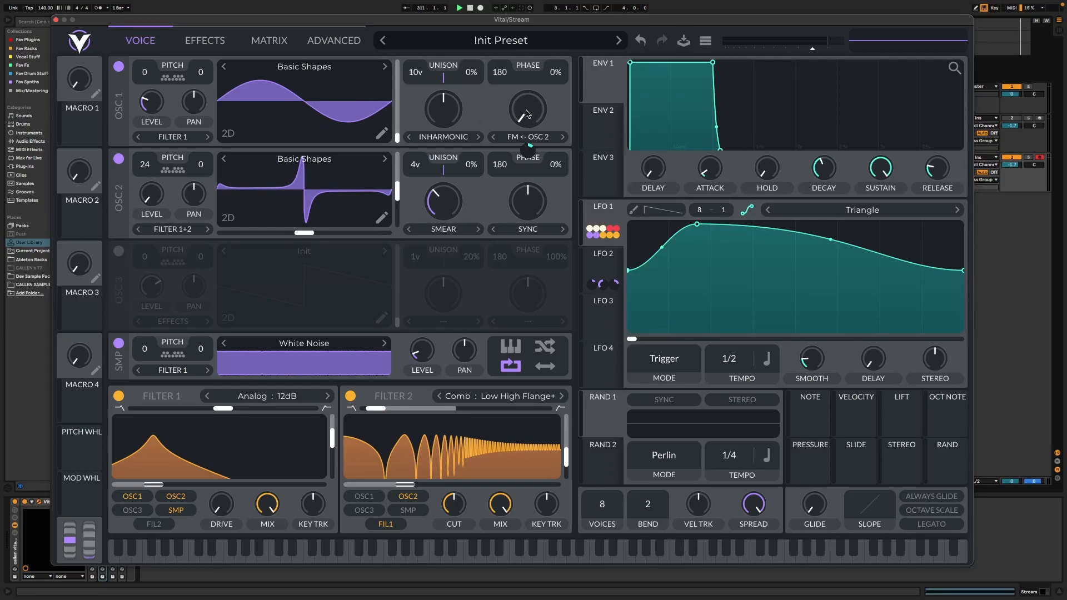
click(342, 47)
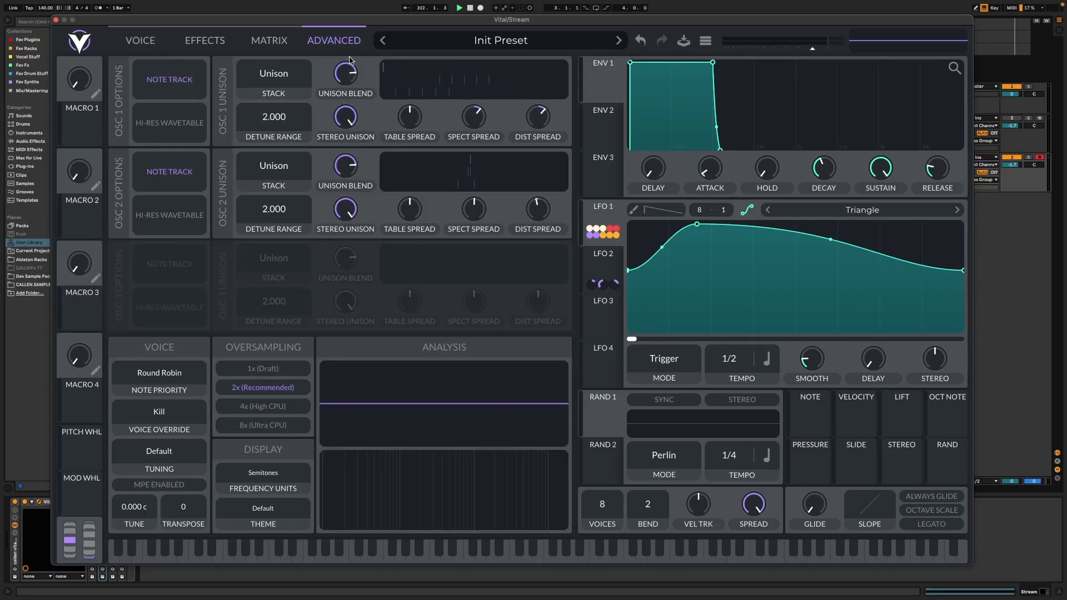
click(146, 50)
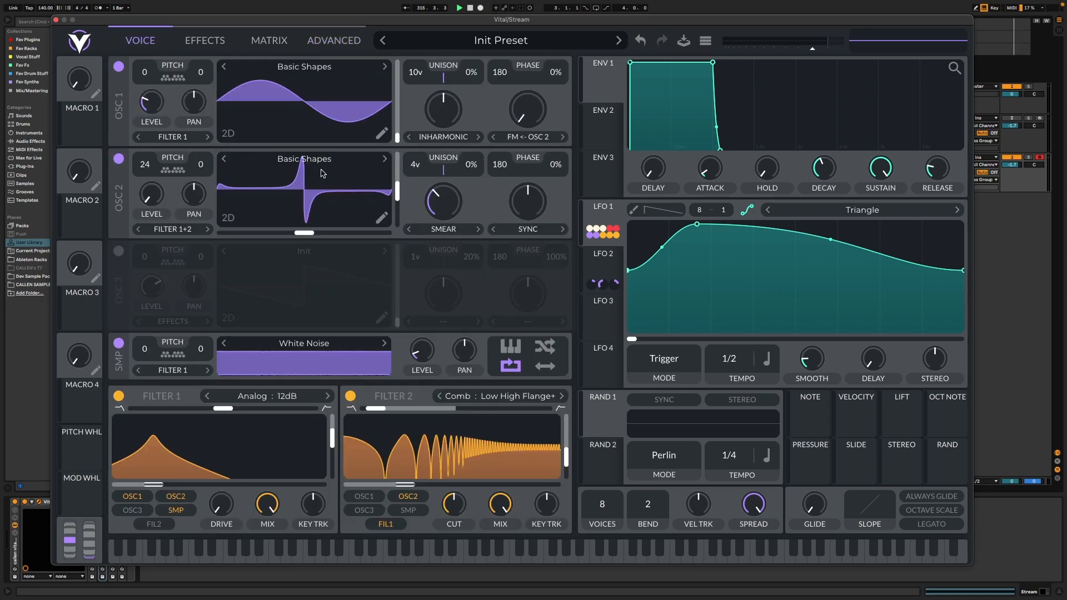
click(336, 42)
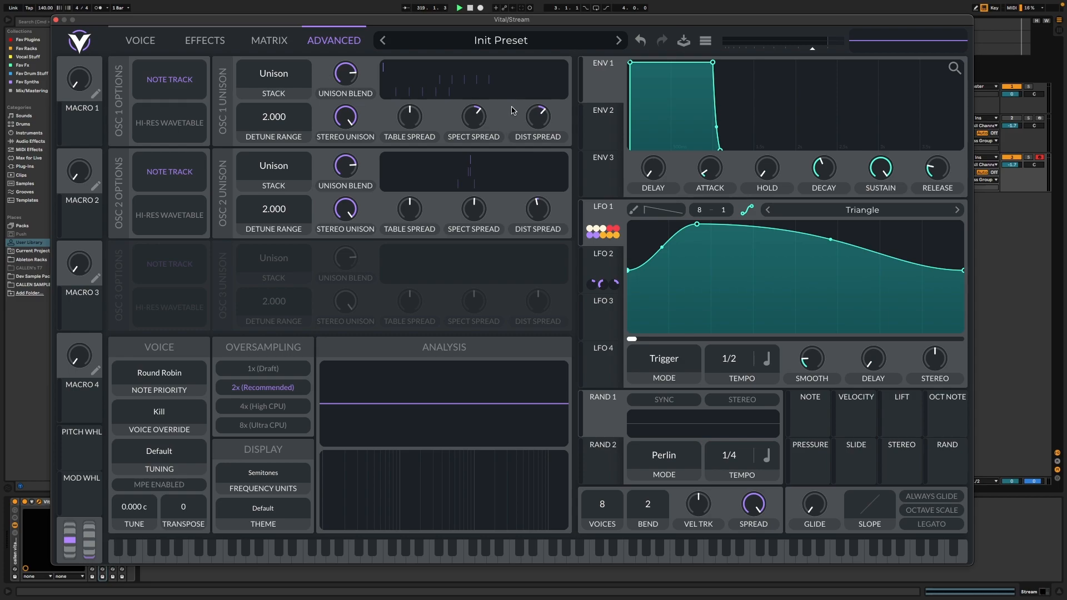
click(138, 43)
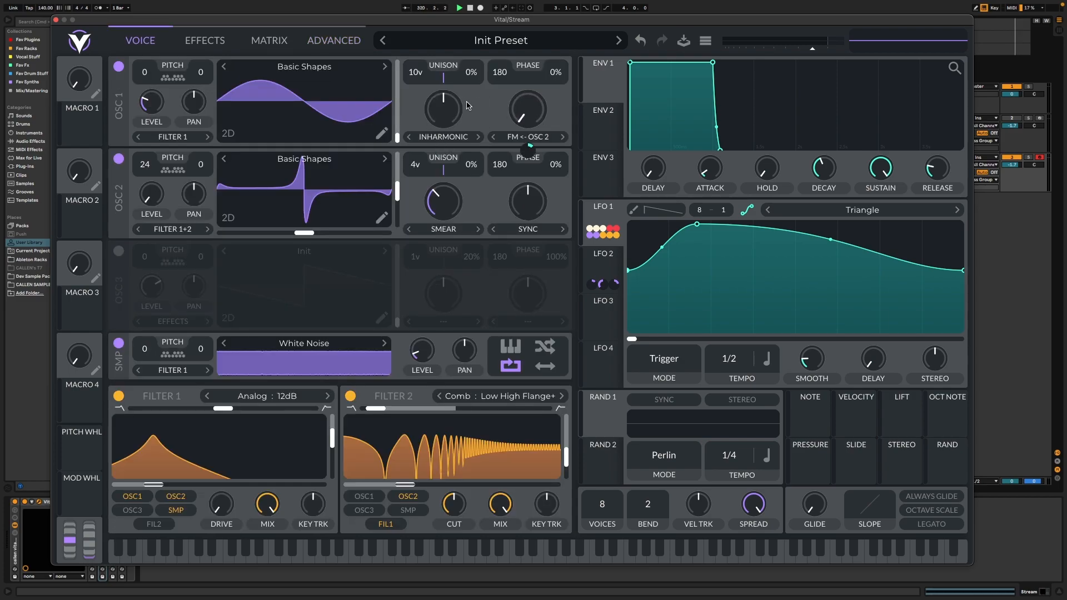
click(333, 41)
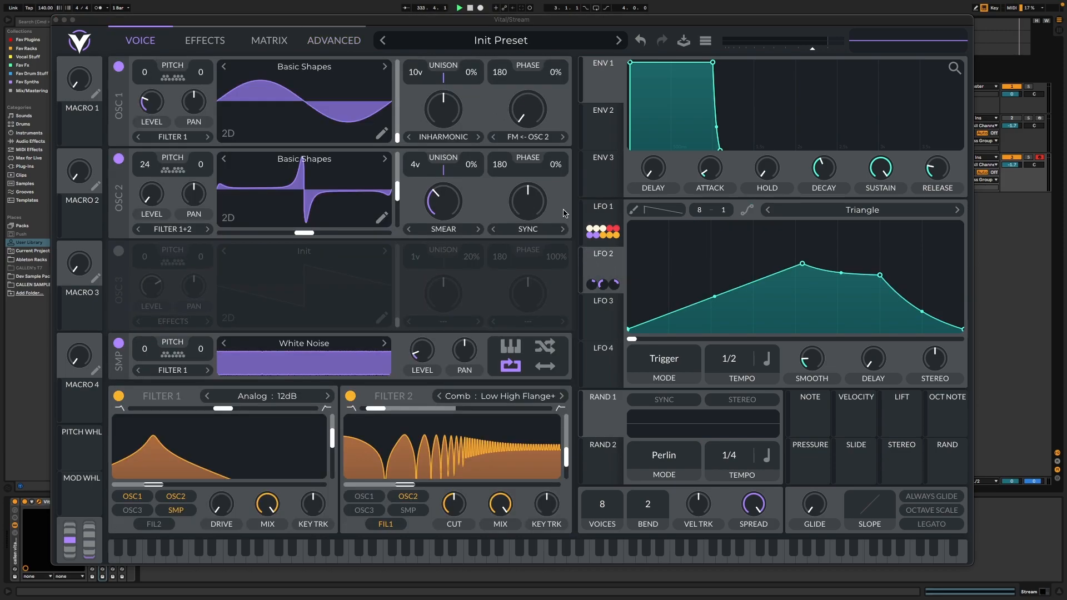
- Route LFO 2 to oscillator 1's Dist Spread, make the modulation bipolar and set its amount to 0.230
click(326, 42)
drag(603, 284, 545, 119)
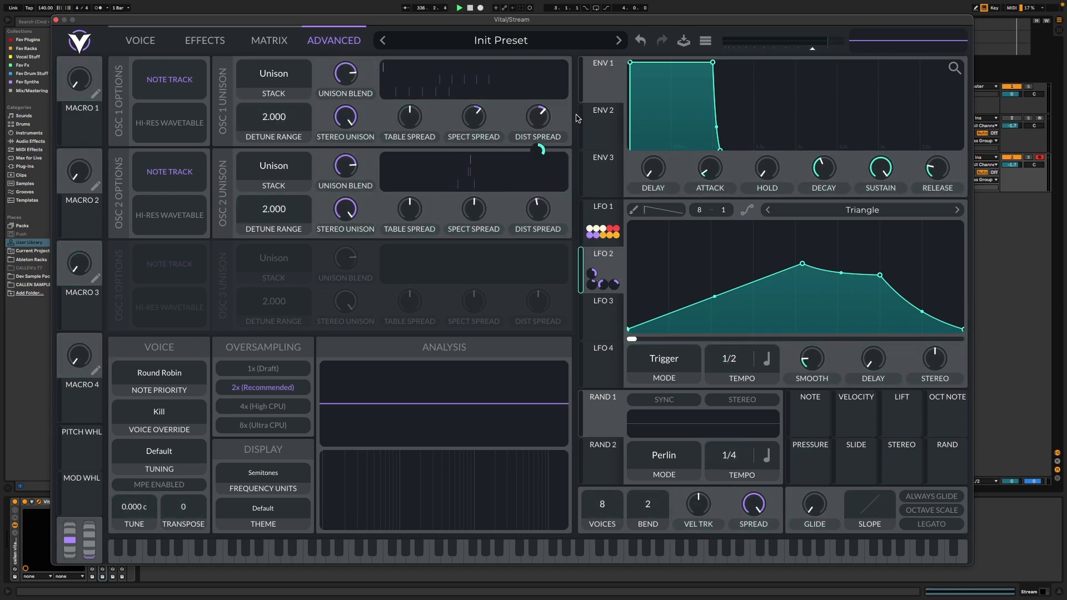
right_click(539, 151)
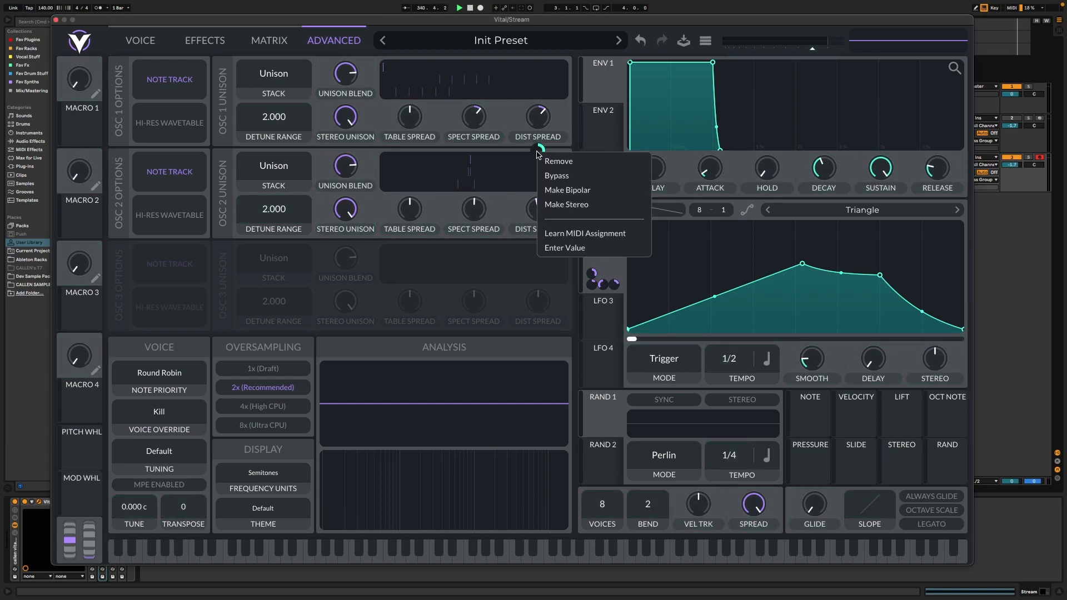
click(571, 191)
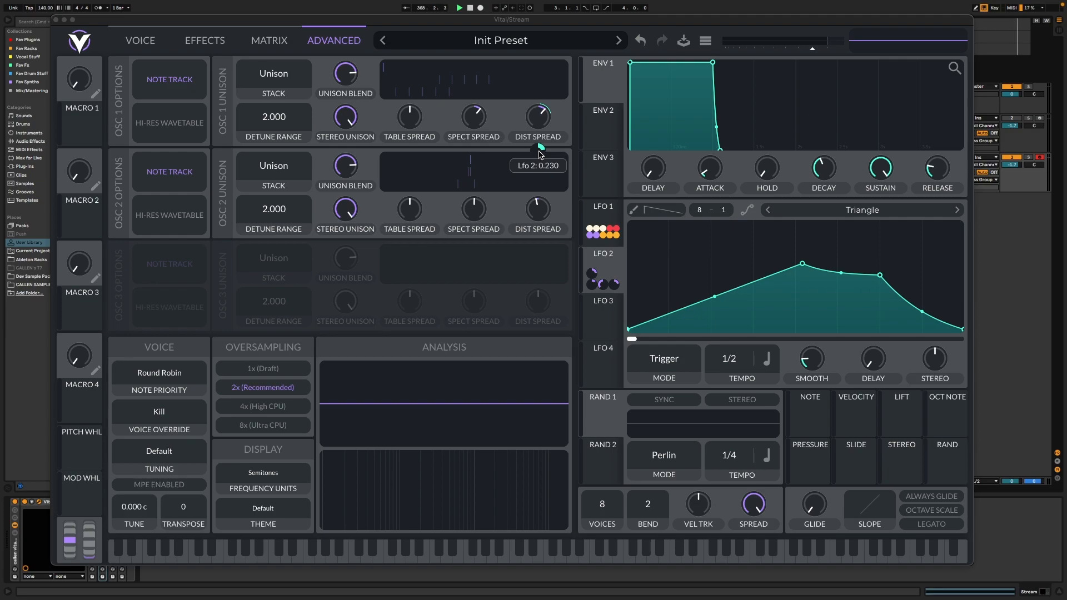
- Make LFO 2's modulation of oscillator 1's Dist Spread unipolar, set its amount to about 0.268 and audition the sound
drag(541, 154, 541, 182)
right_click(539, 154)
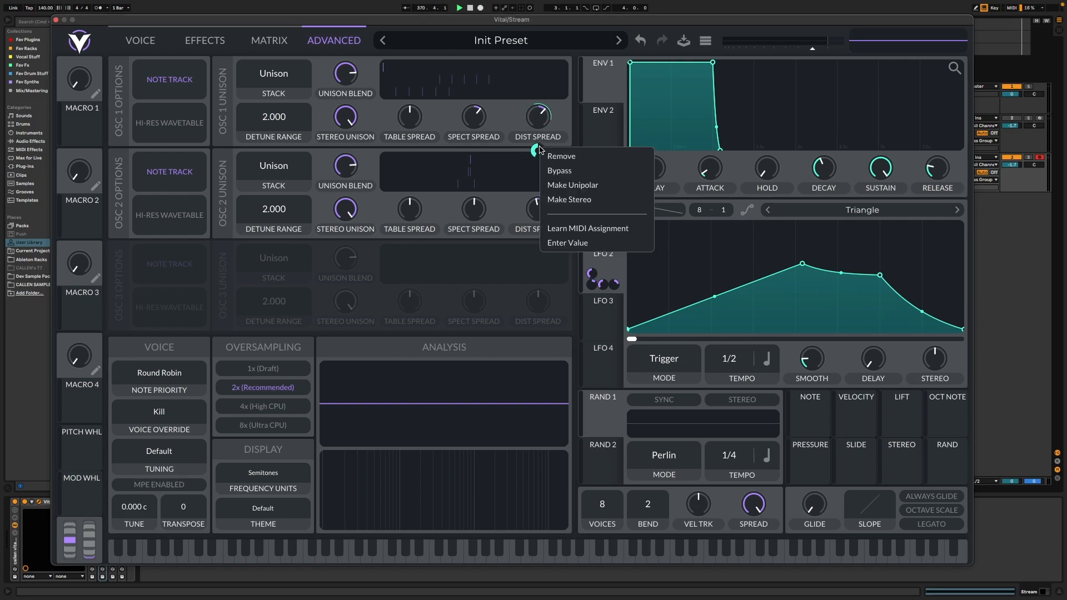
click(575, 185)
drag(537, 148, 537, 106)
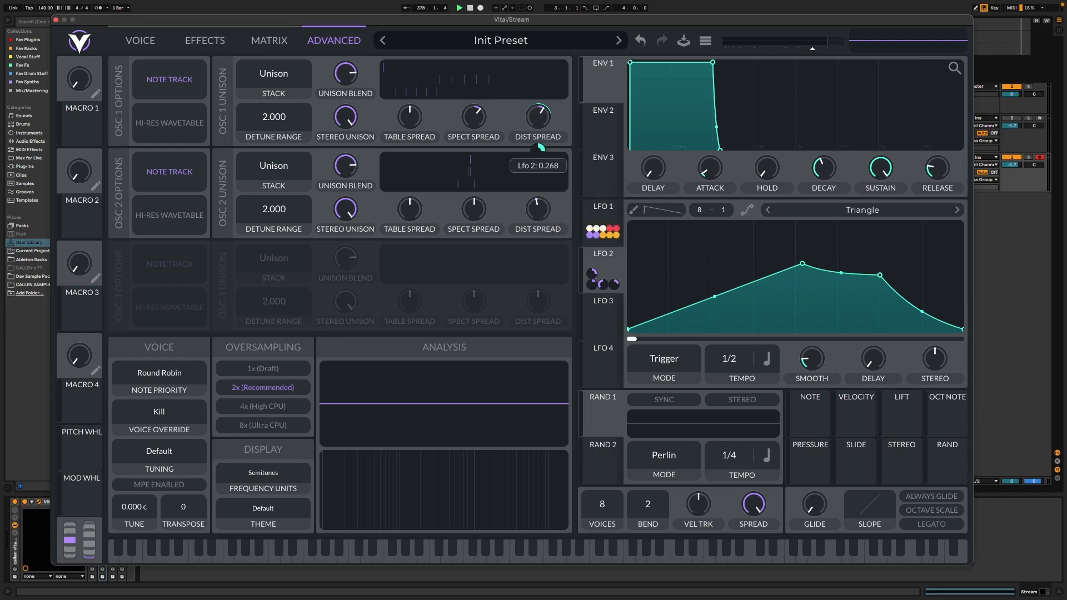
drag(538, 148, 538, 152)
key(space)
key(space)
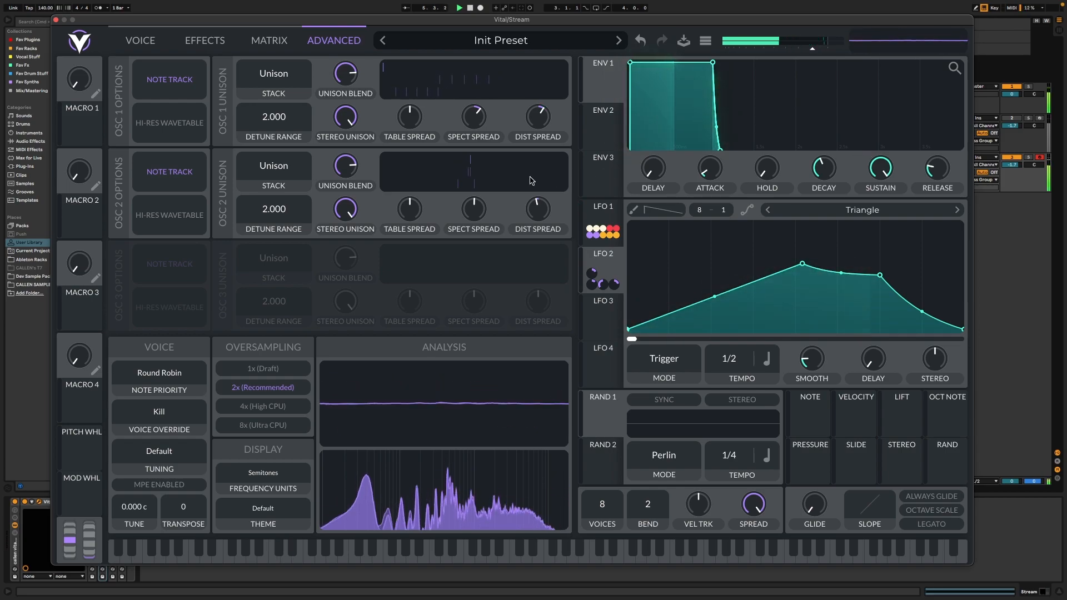
key(space)
- Route LFO 2 to the cutoff of the Phaser filter in the effects chain and make the modulation bipolar
click(140, 40)
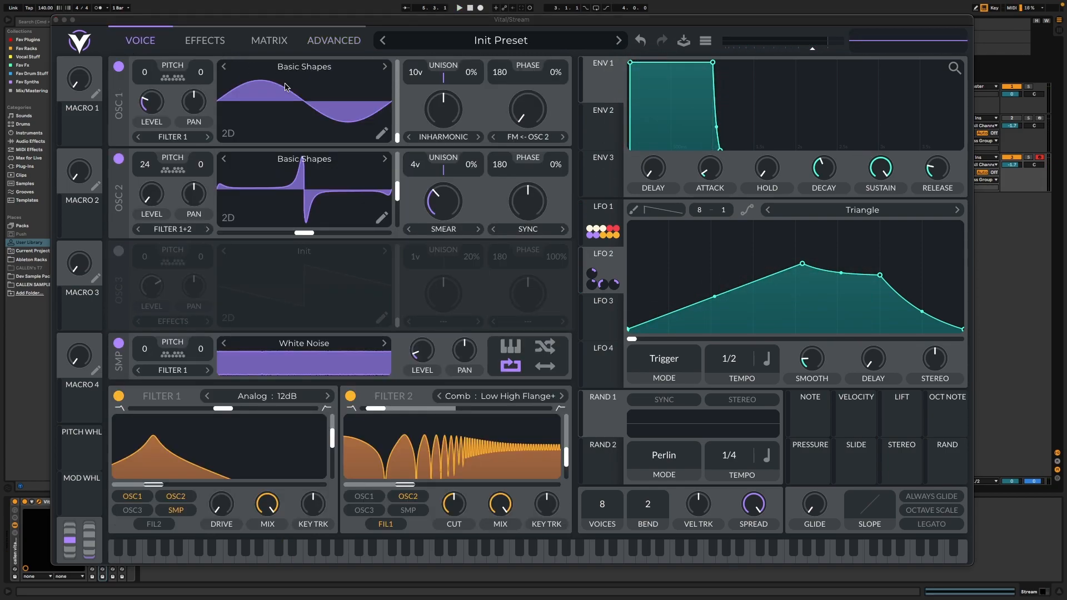
click(205, 43)
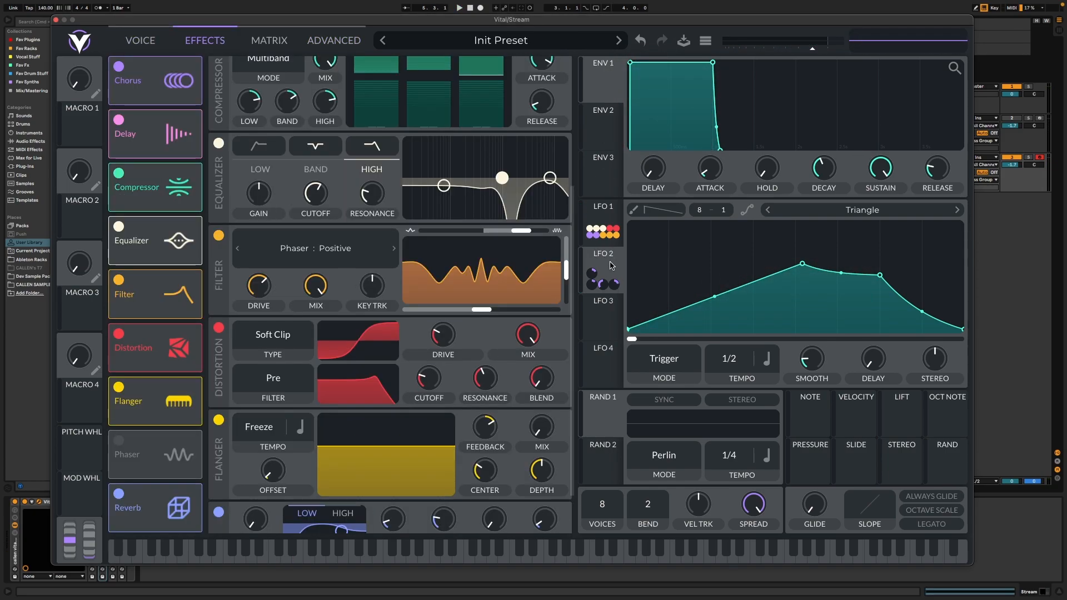
drag(611, 266, 481, 295)
right_click(482, 299)
click(525, 340)
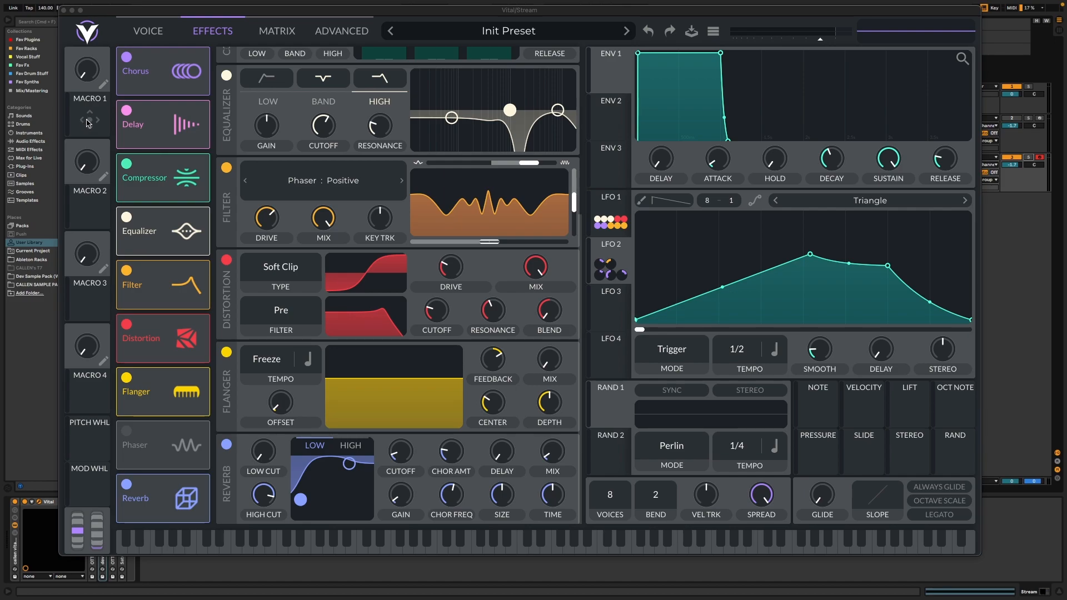
- Assign Macro 1 to the reverb's Mix, rename the macro Reverb and raise it slightly
drag(88, 122, 542, 449)
double_click(95, 99)
text(Reverb)
key(Return)
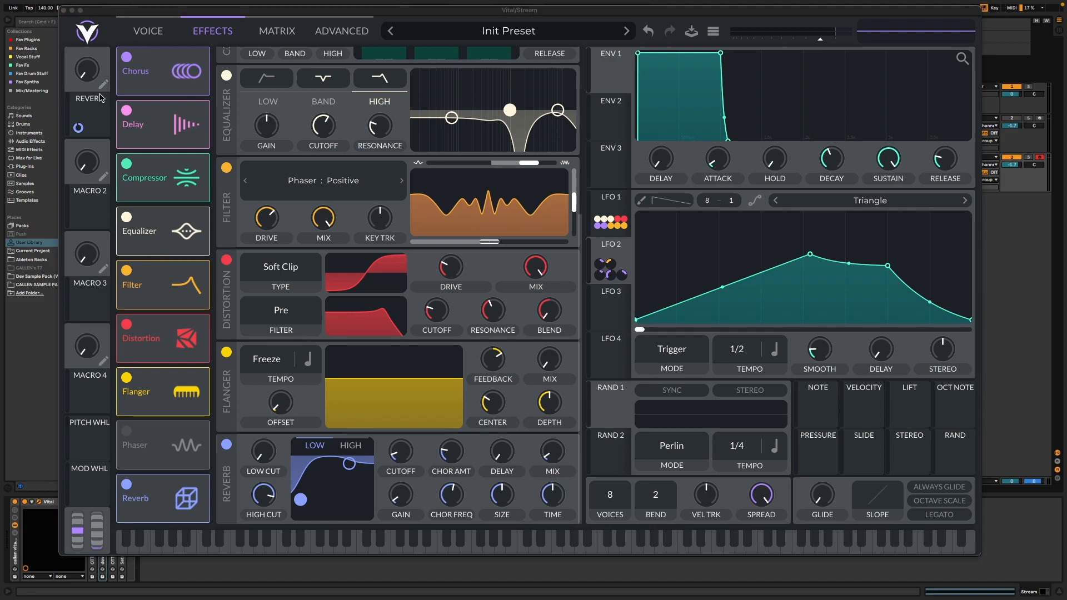
drag(92, 76, 92, 75)
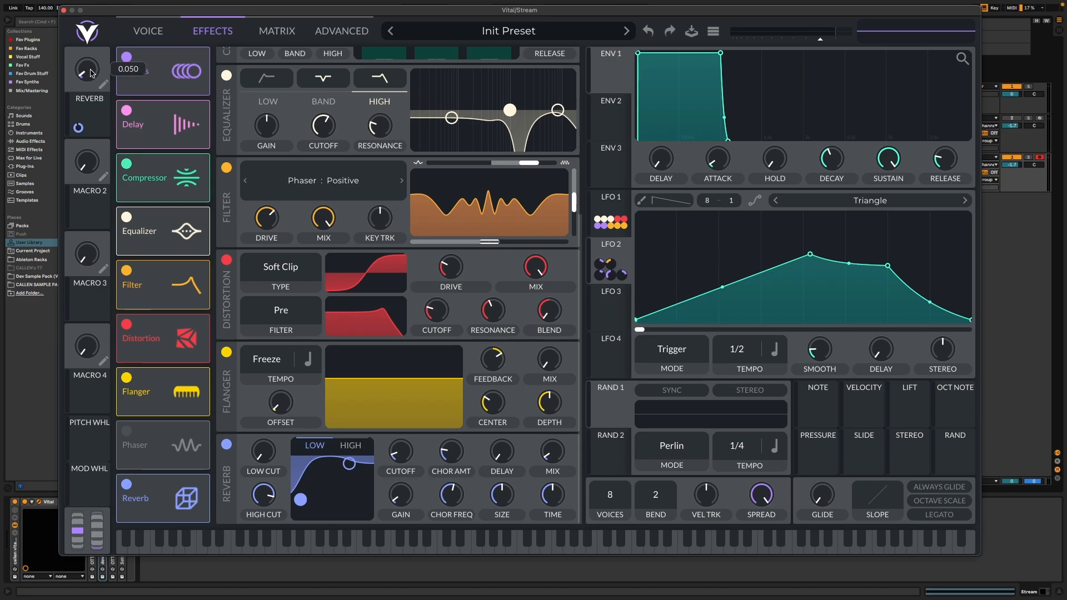
mouse_move(92, 73)
mouse_down()
mouse_move(103, 29)
mouse_move(102, 70)
mouse_up()
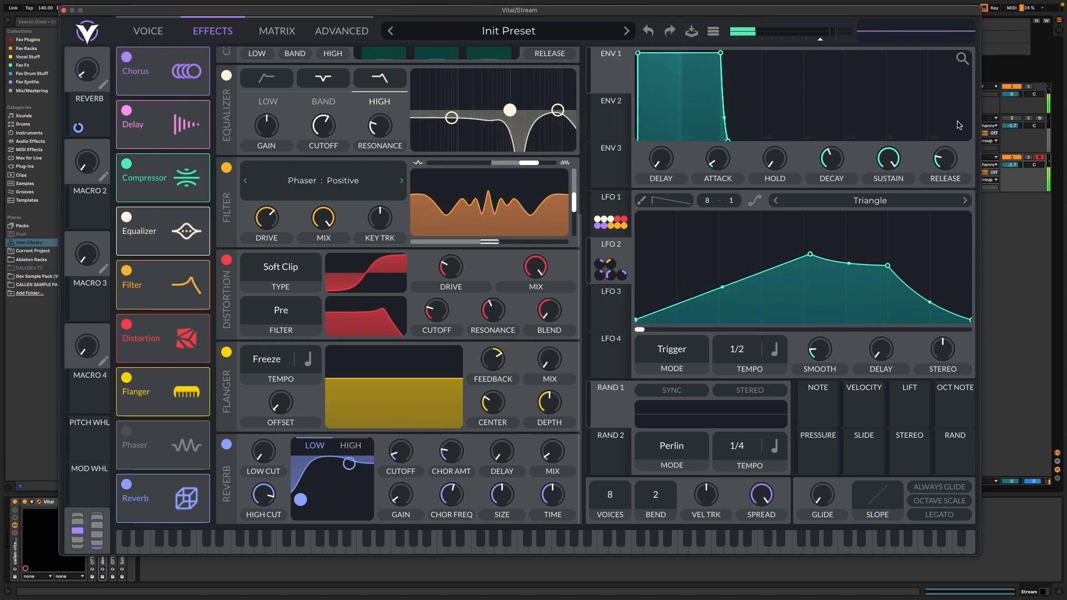
- Adjust the cutoff and gain of the reverb's high band, and undo the last change
click(336, 463)
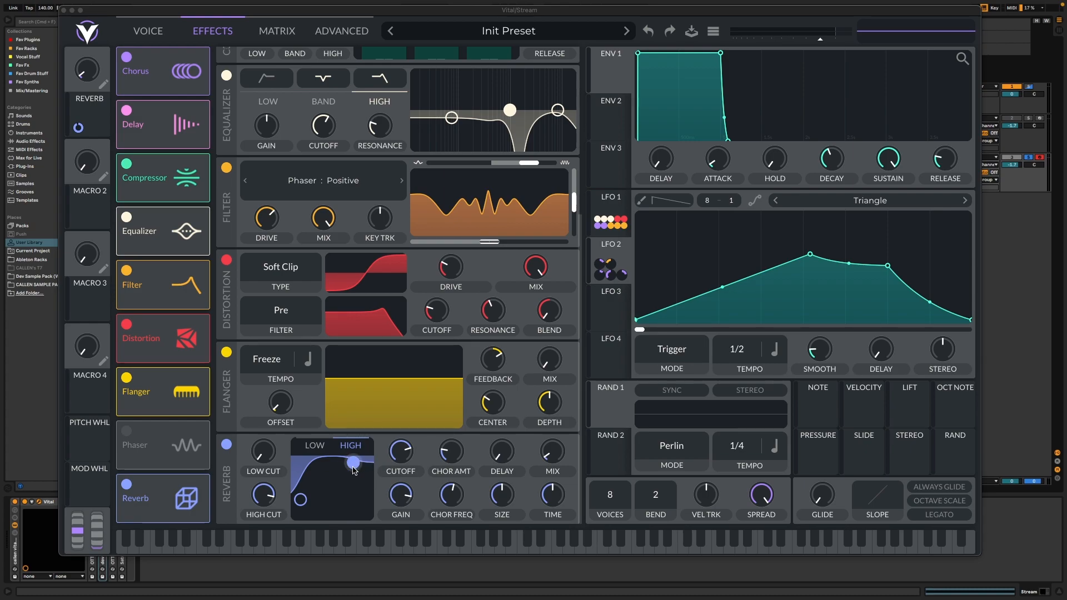
drag(409, 450, 410, 449)
drag(409, 496, 403, 563)
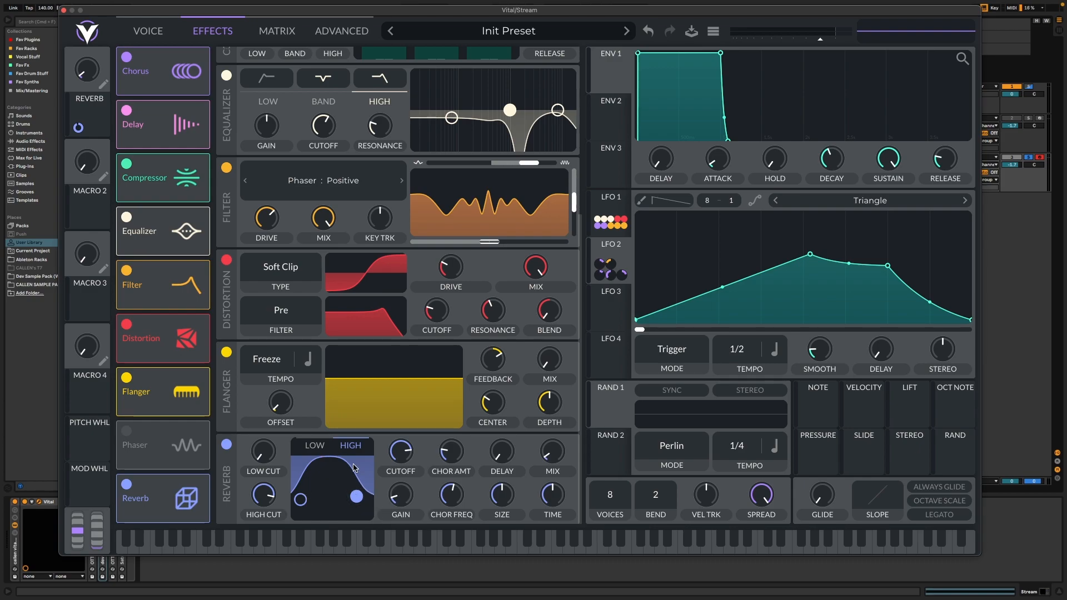
drag(356, 497, 351, 500)
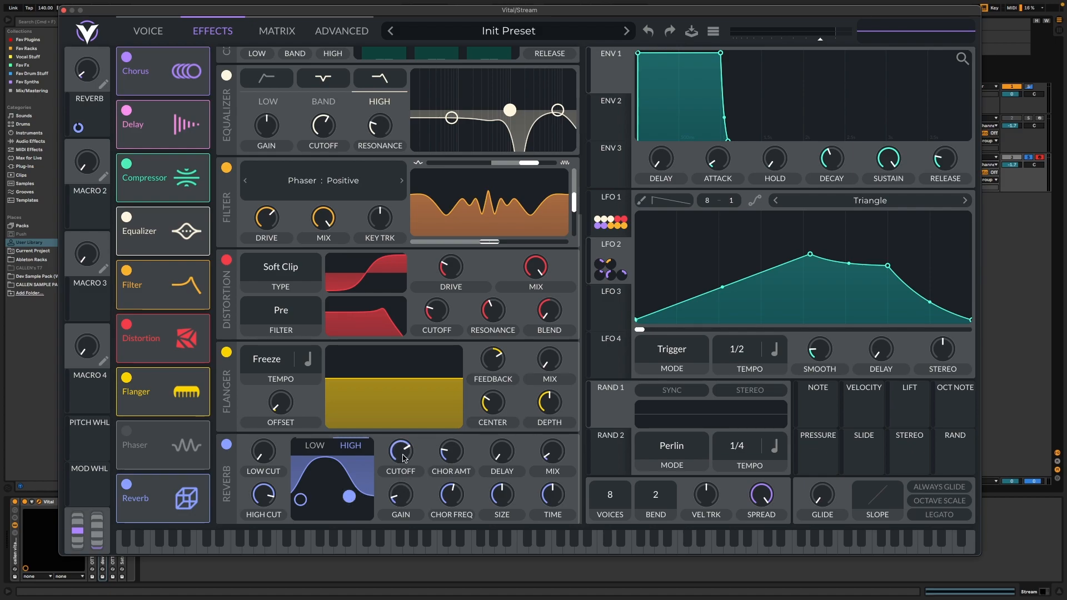
drag(401, 495, 401, 459)
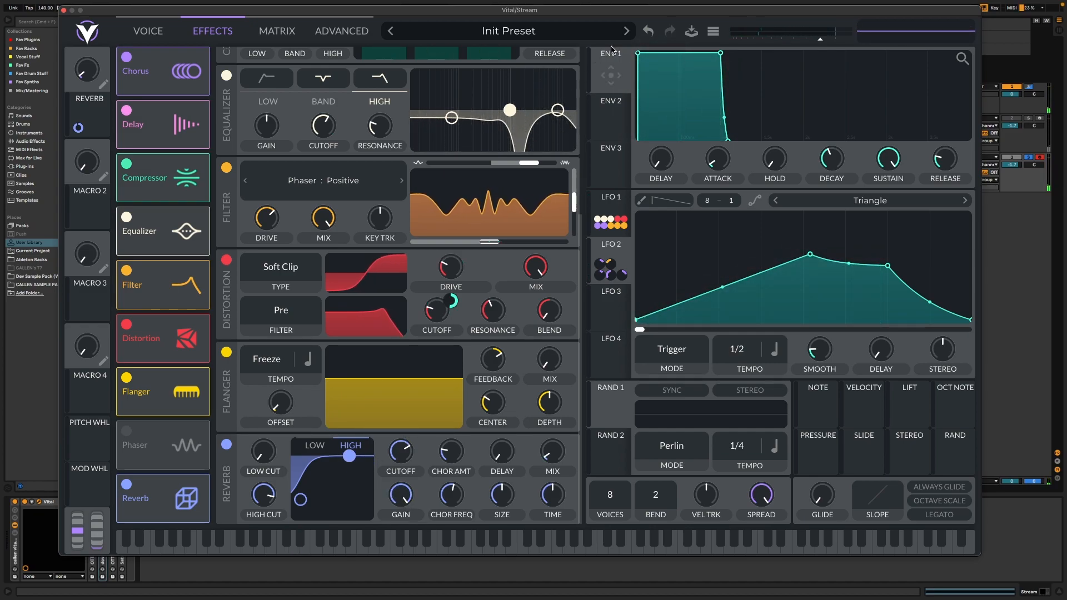
click(647, 30)
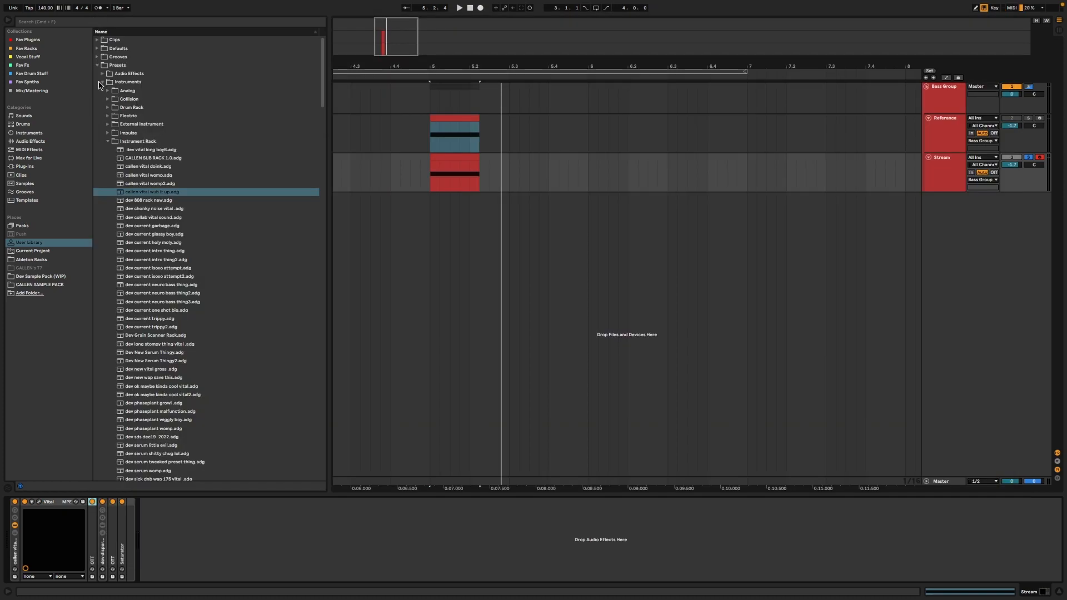
- Unfold both OTT devices, the dev disperser rack and the Saturator in the Stream track's device chain to examine their settings
double_click(95, 529)
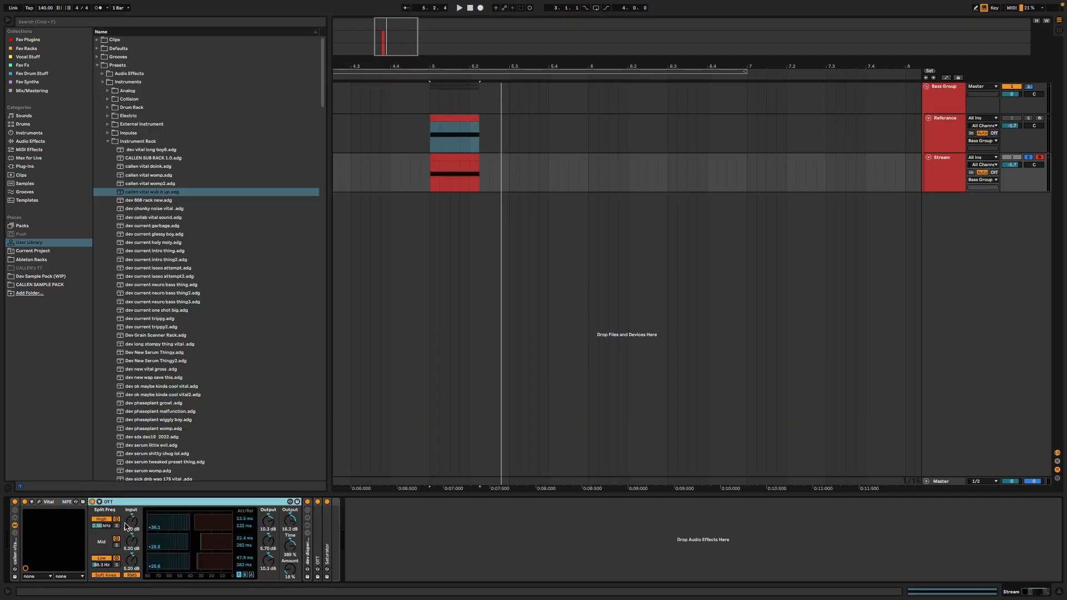
double_click(308, 547)
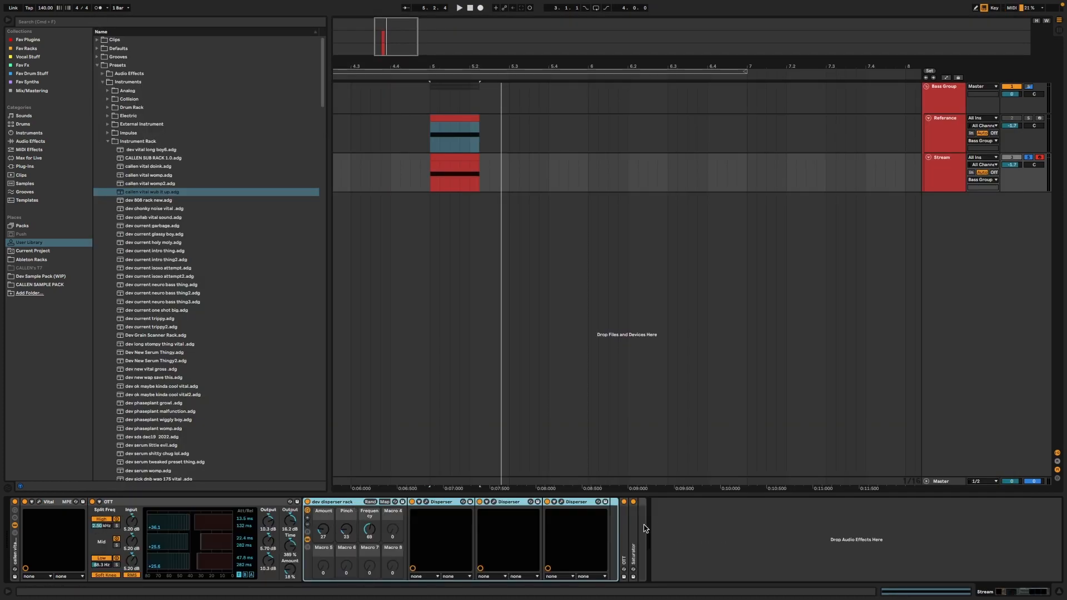
double_click(623, 525)
double_click(835, 531)
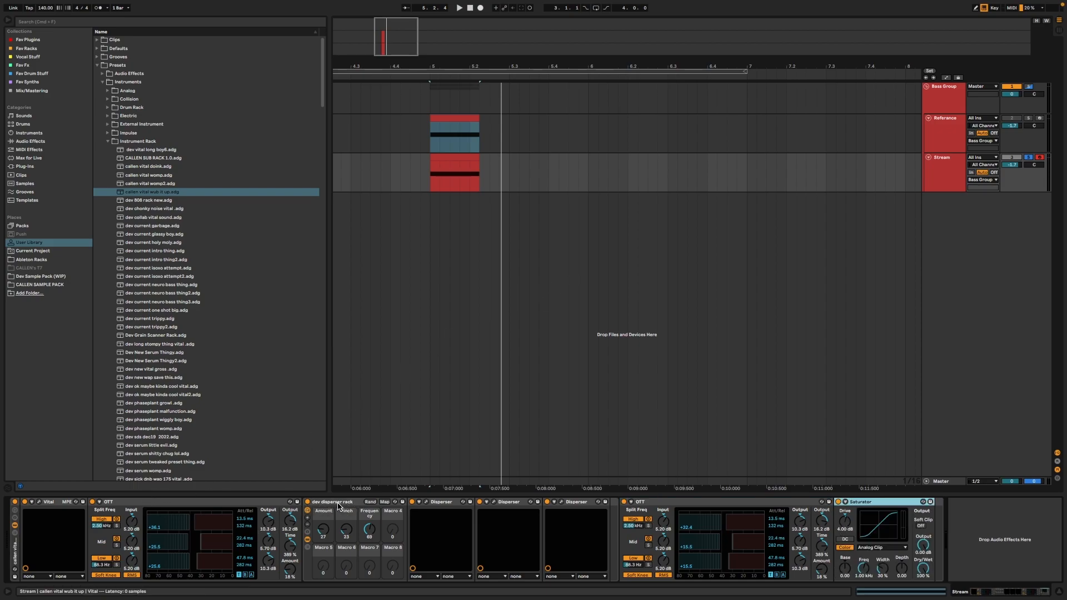
- Open the plugin windows of the three Disperser devices inside the dev disperser rack and examine them alongside the rack's macros
click(337, 503)
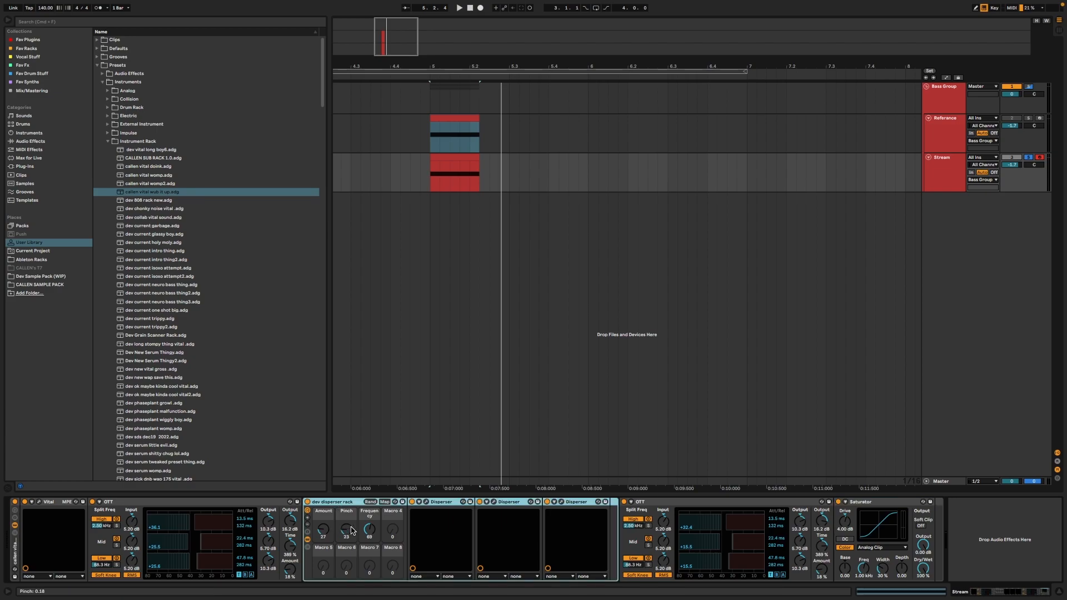
click(436, 503)
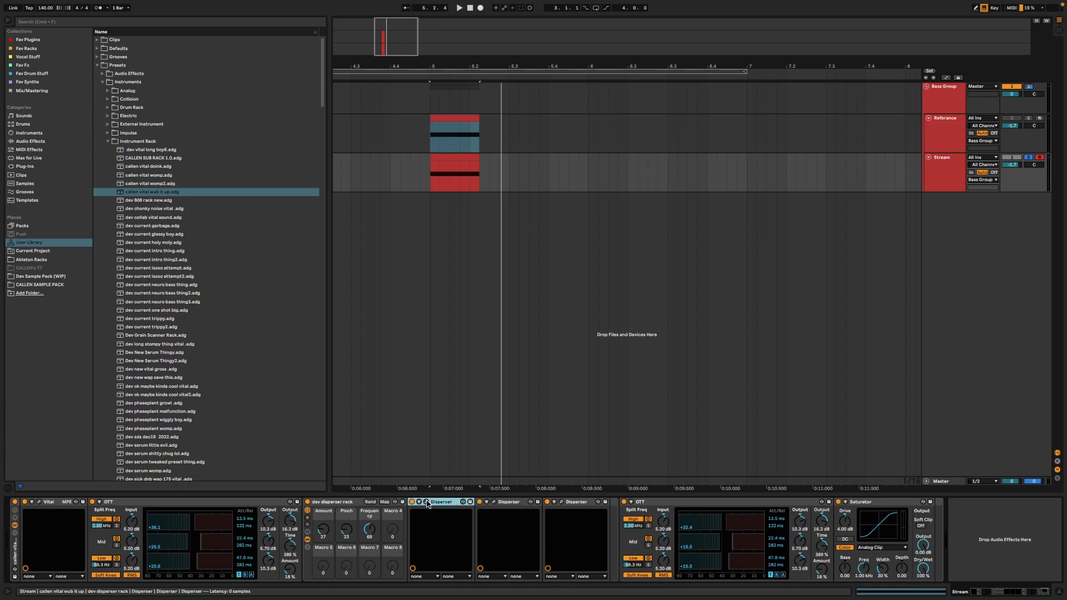
click(427, 503)
click(493, 502)
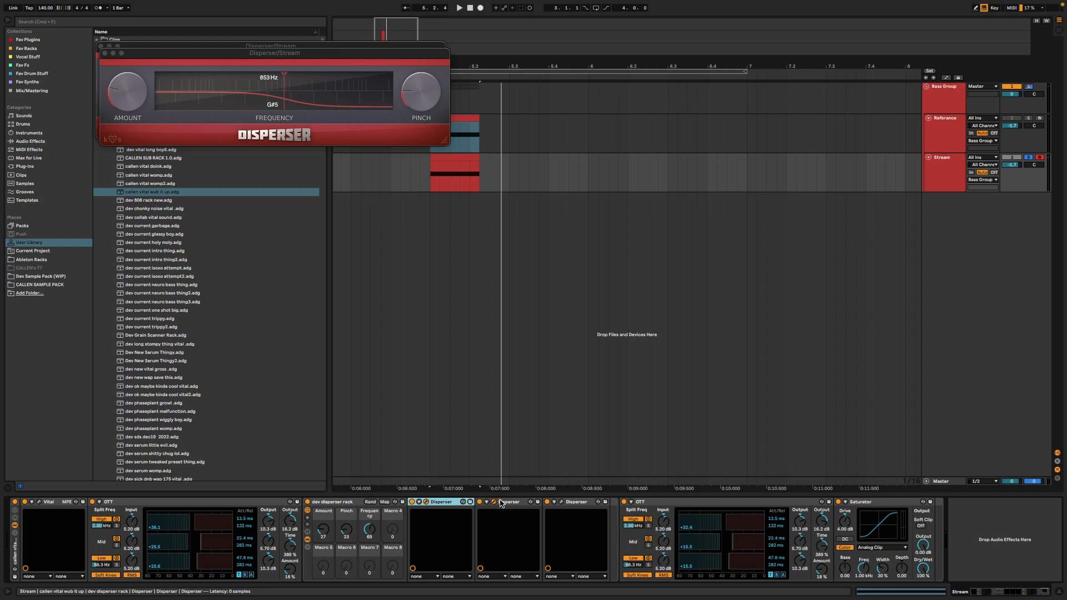
click(561, 503)
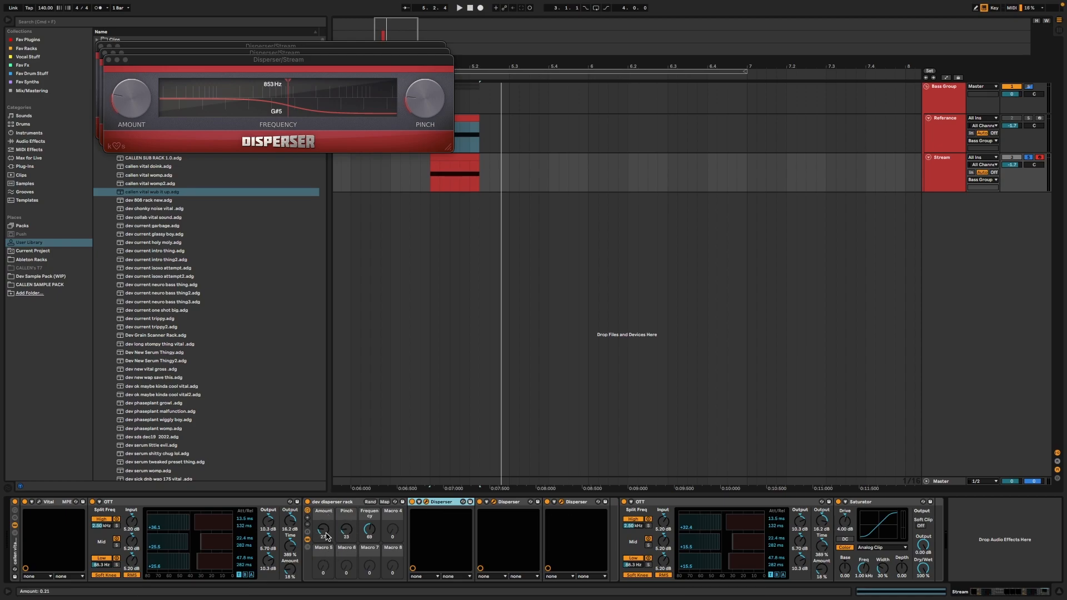
- Fold both OTT devices, the dev disperser rack and the Saturator in the Stream track's chain
click(128, 511)
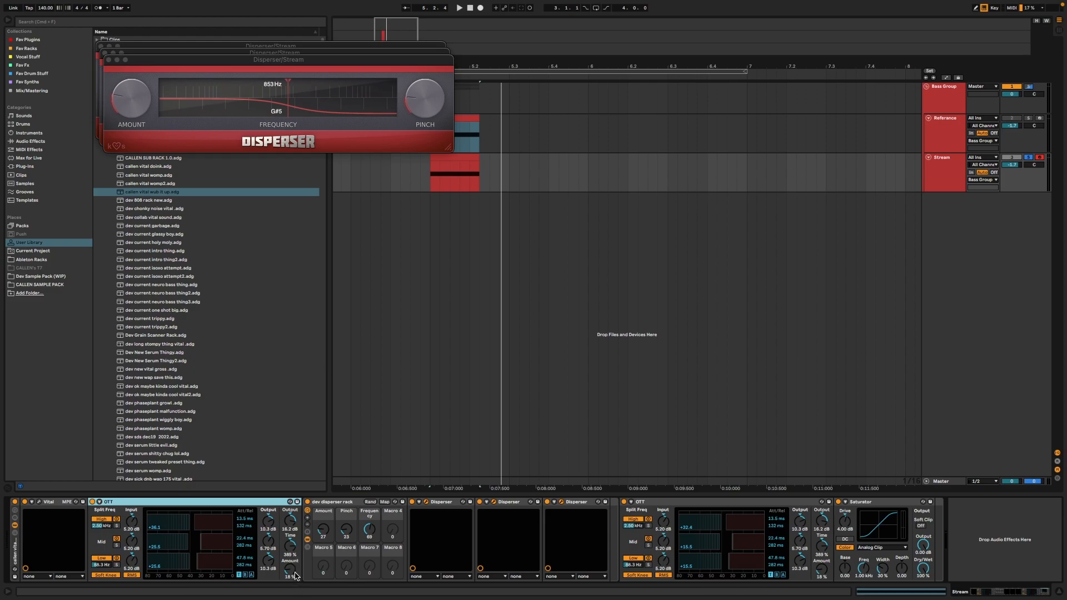
key(Delete)
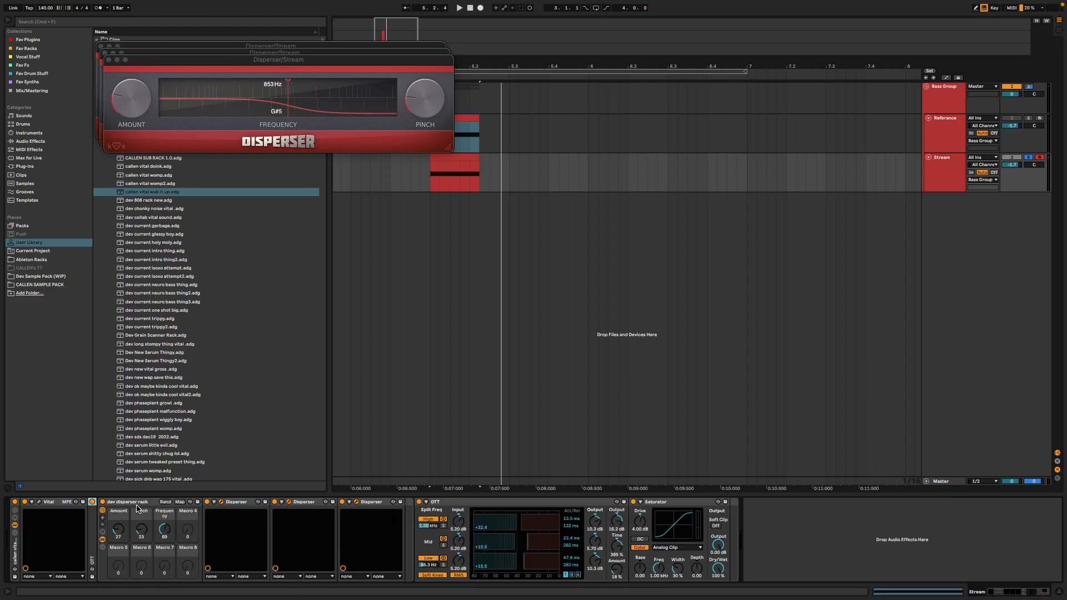
double_click(128, 502)
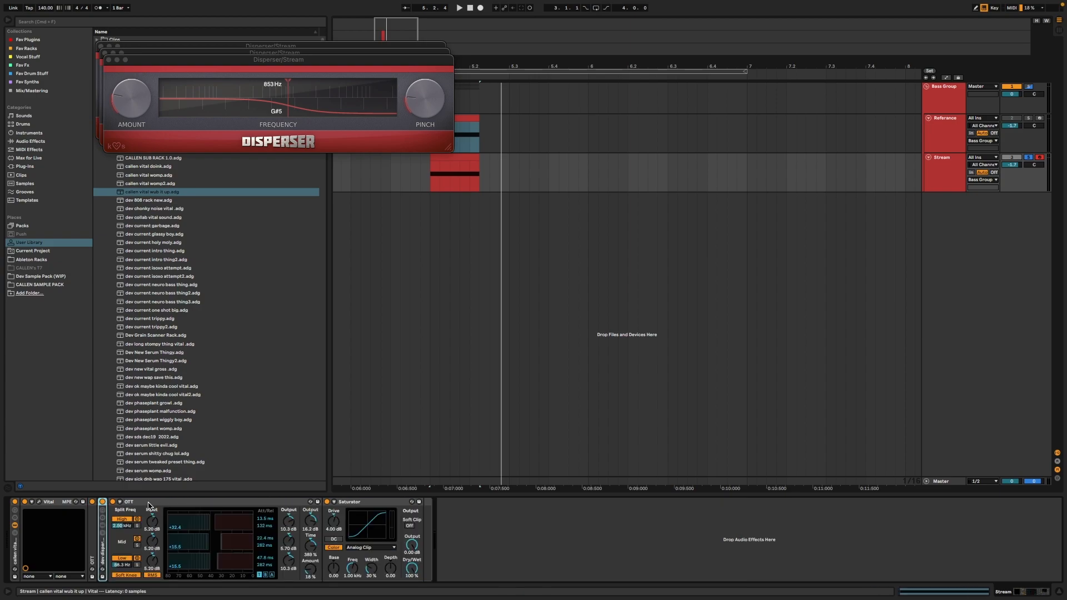
double_click(95, 521)
double_click(211, 504)
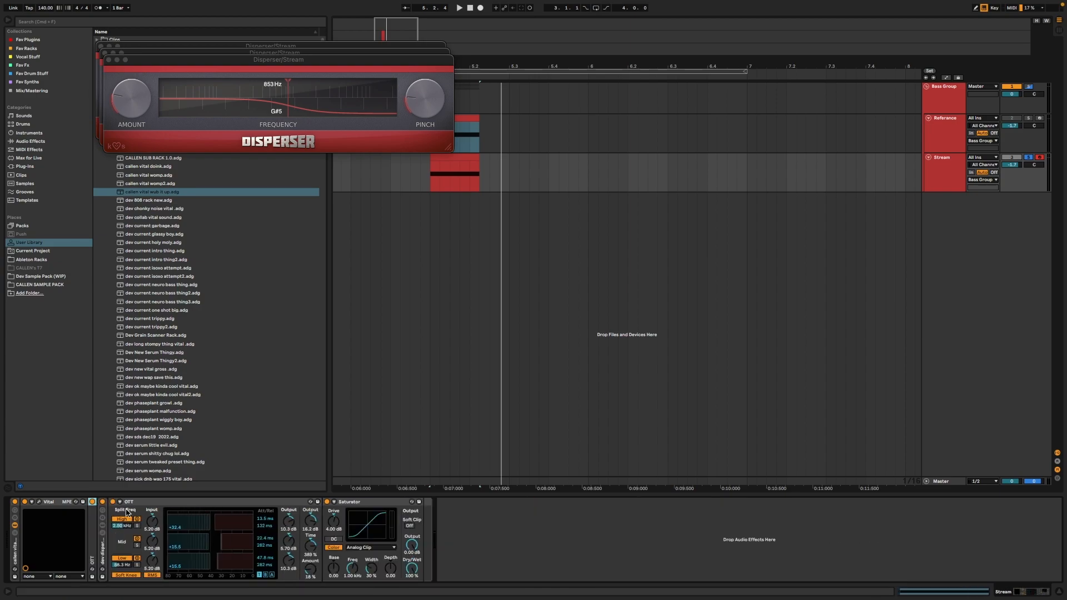
double_click(156, 504)
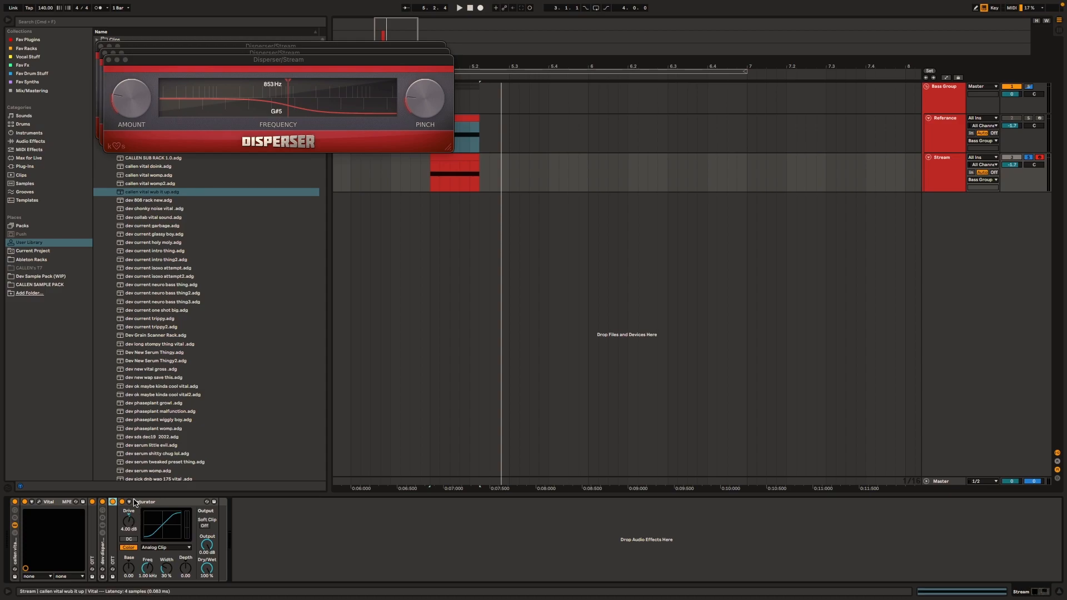
double_click(140, 502)
- Select the four folded effect devices after Vital and compare the sound with them switched off and on during playback
click(98, 524)
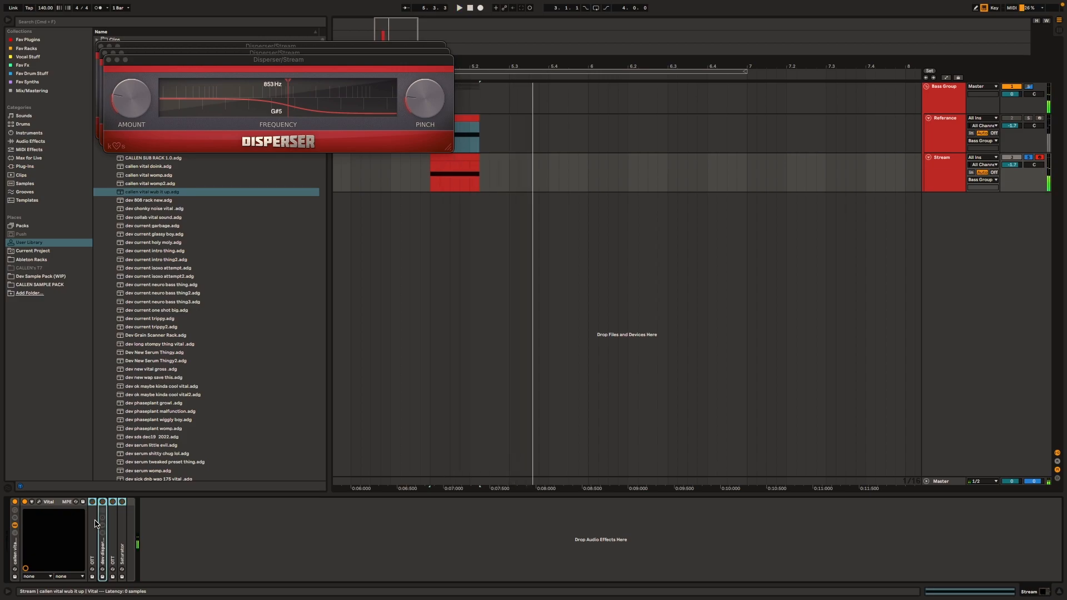
key(space)
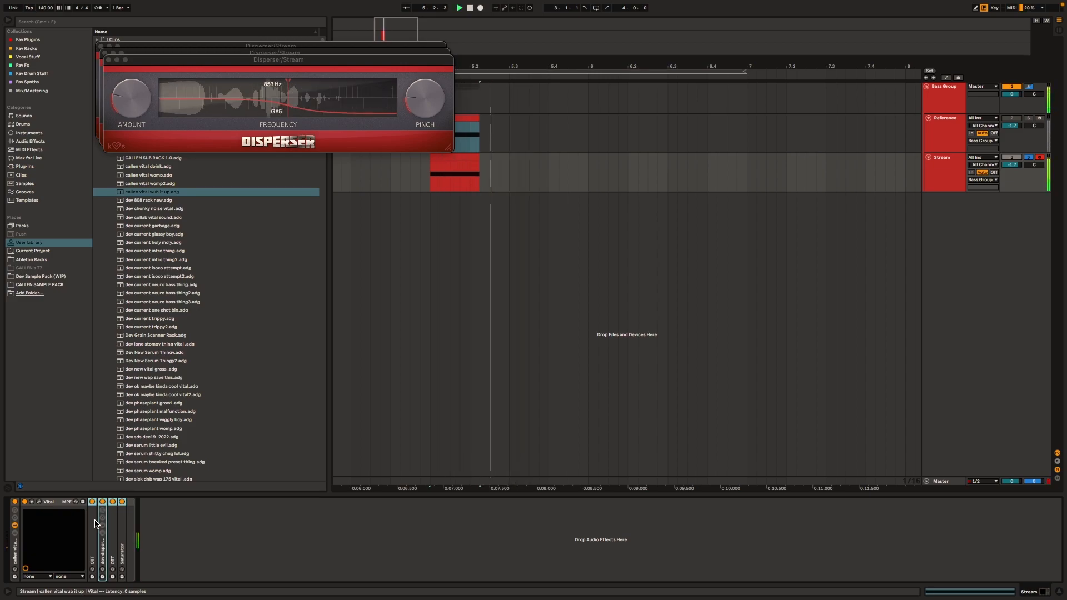